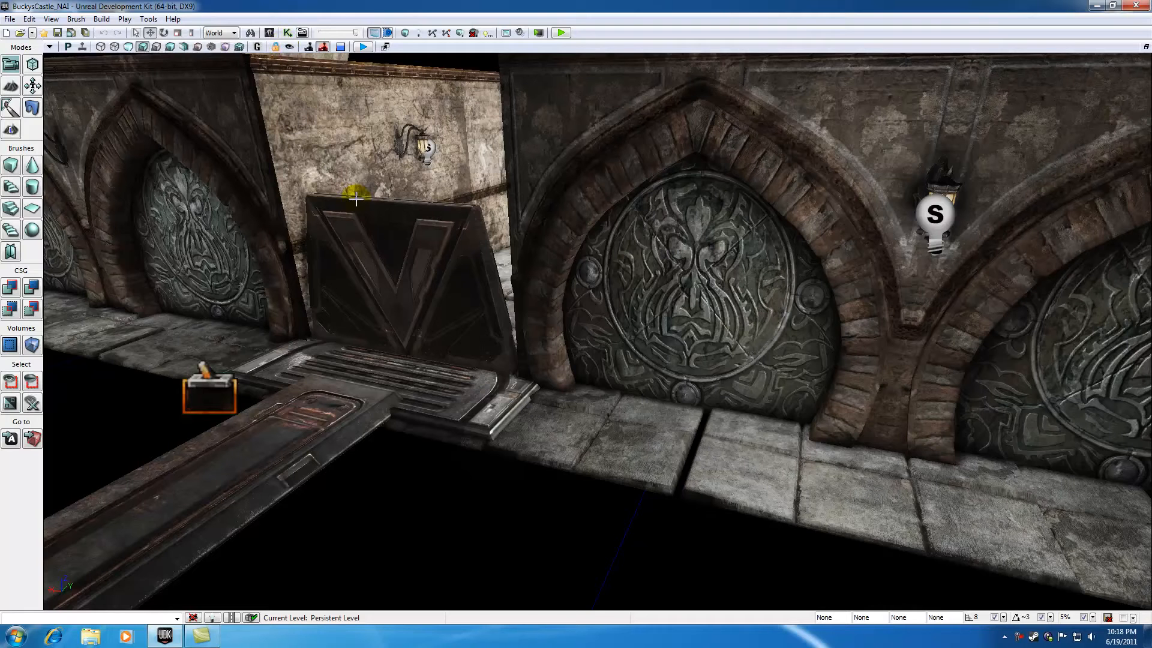
# Step: Create a new material named BBQ in the Materials group of BuckysAwesomePackage
pyautogui.click(383, 226)
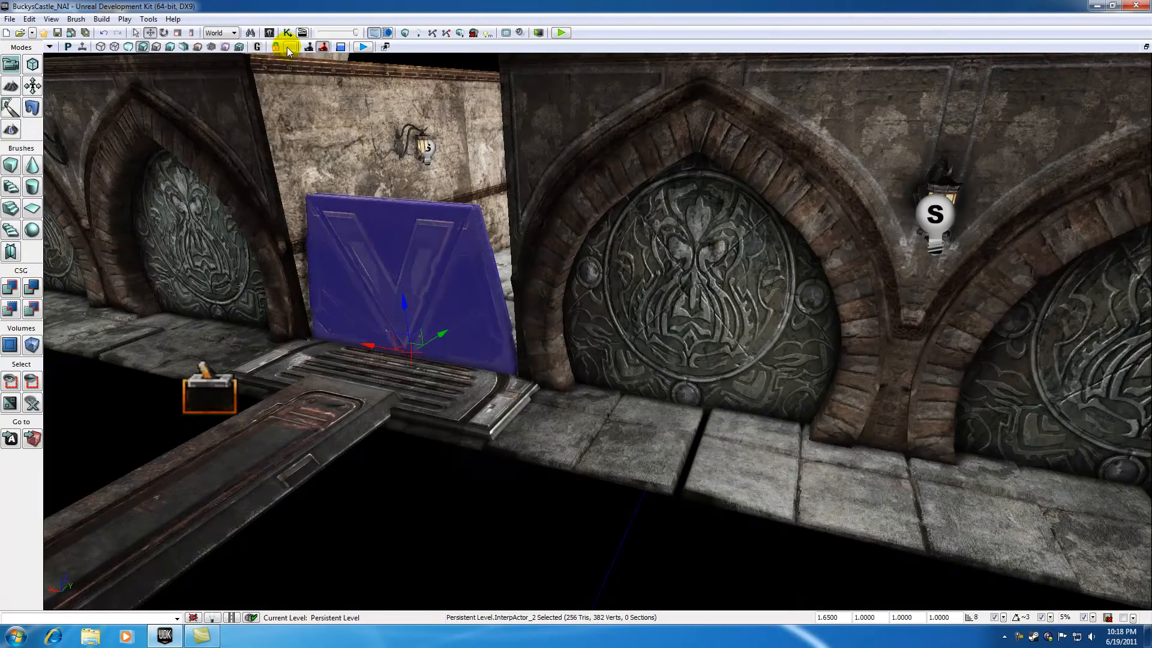
pyautogui.click(269, 33)
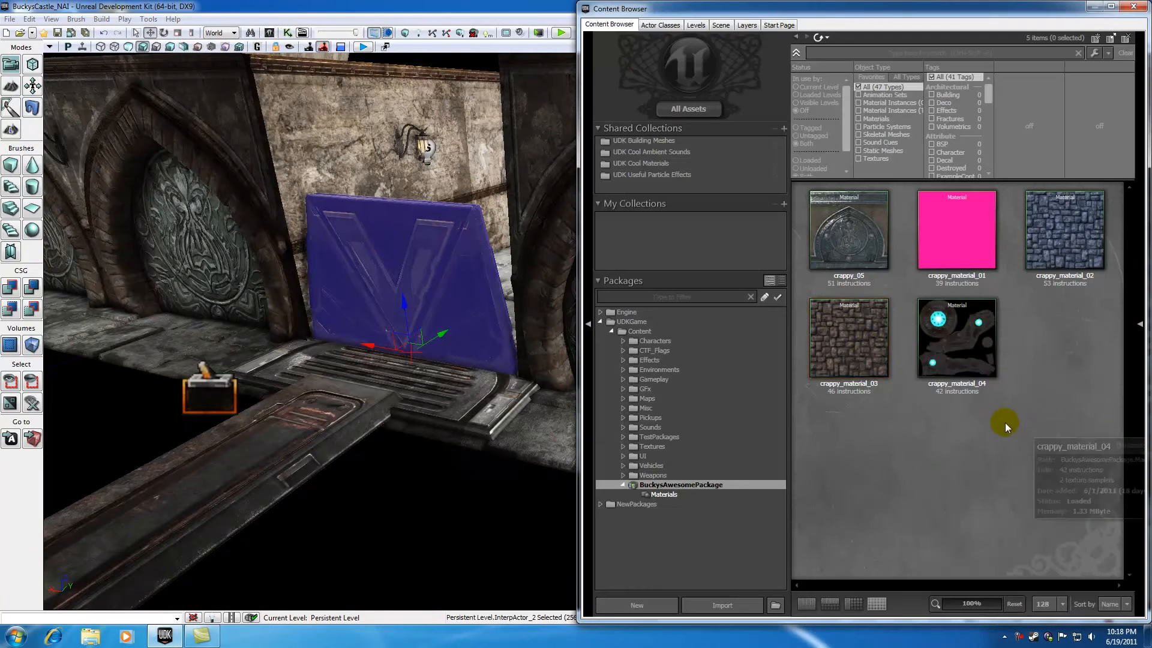
pyautogui.click(671, 494)
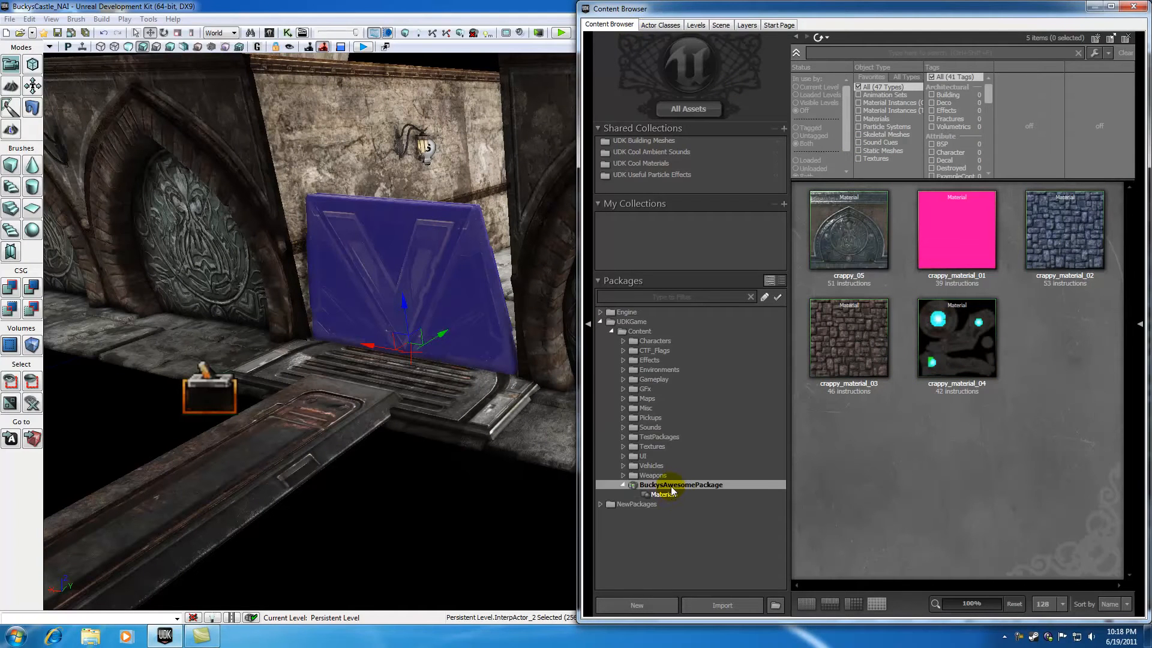
pyautogui.rightClick(852, 442)
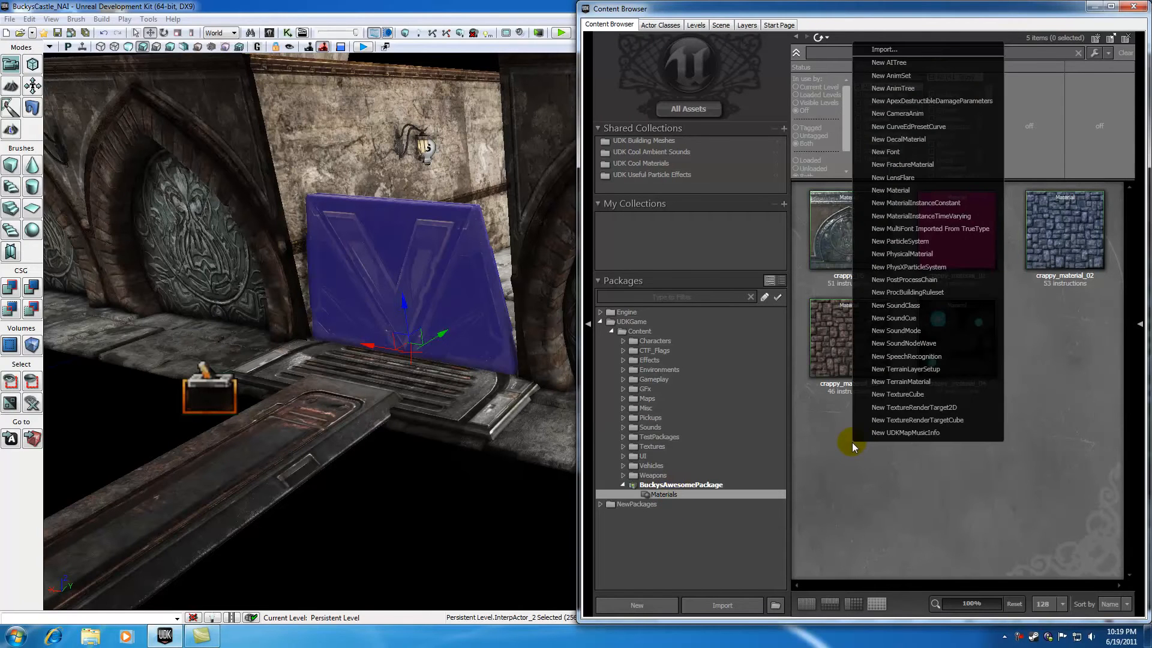
pyautogui.click(903, 190)
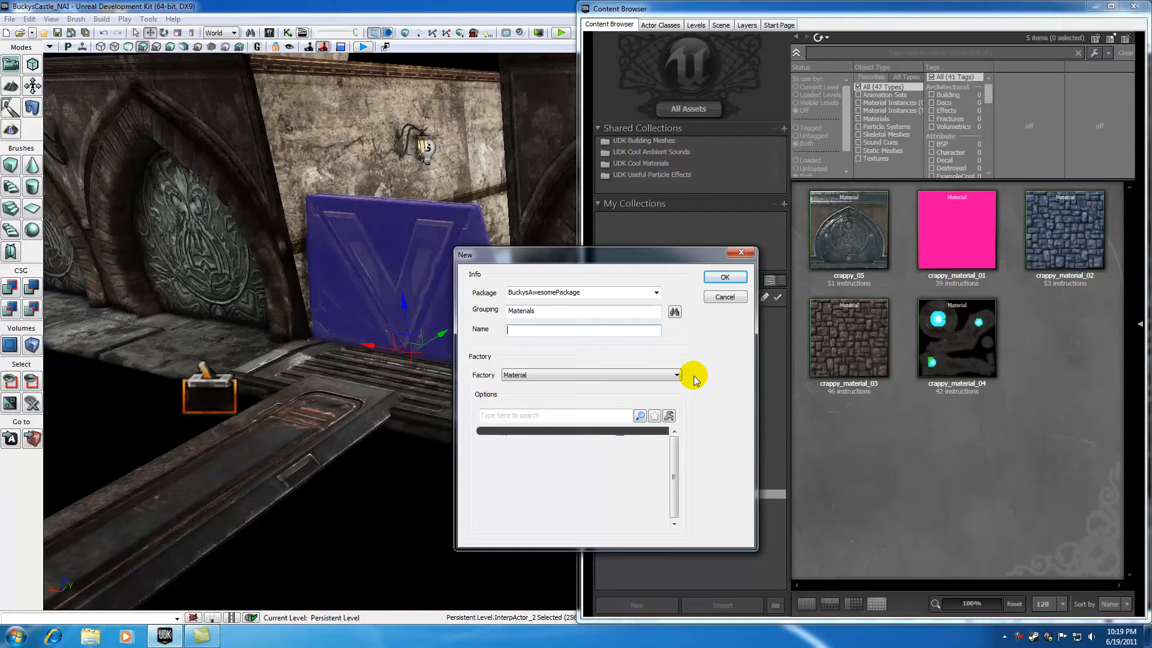
pyautogui.write('BBQ')
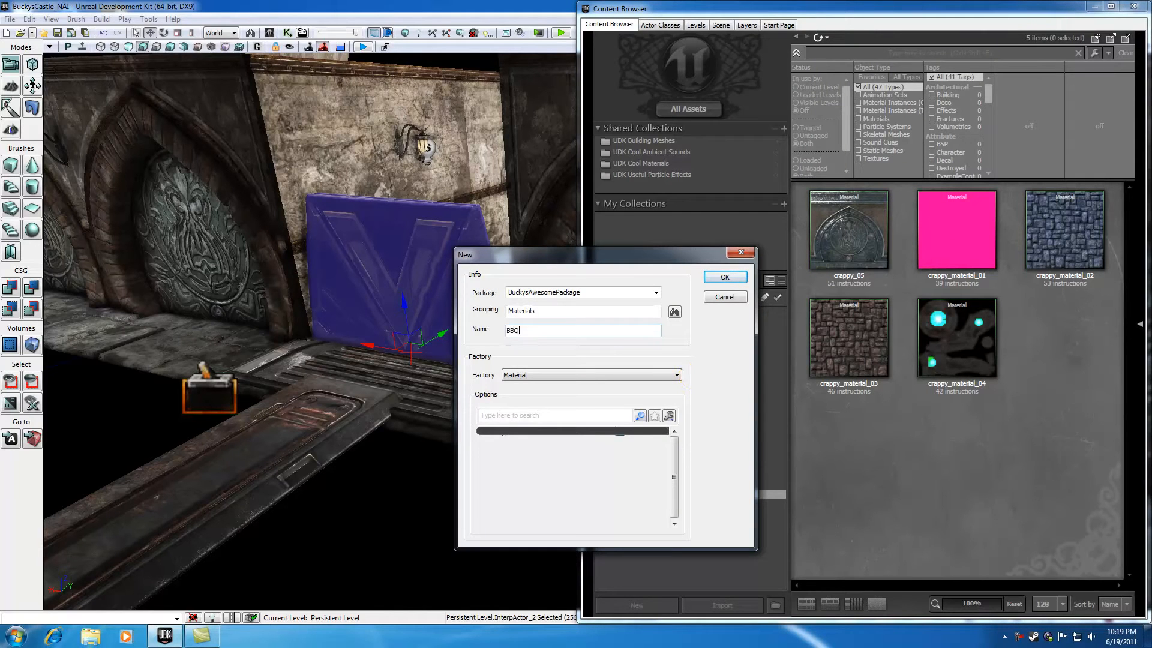
pyautogui.click(723, 278)
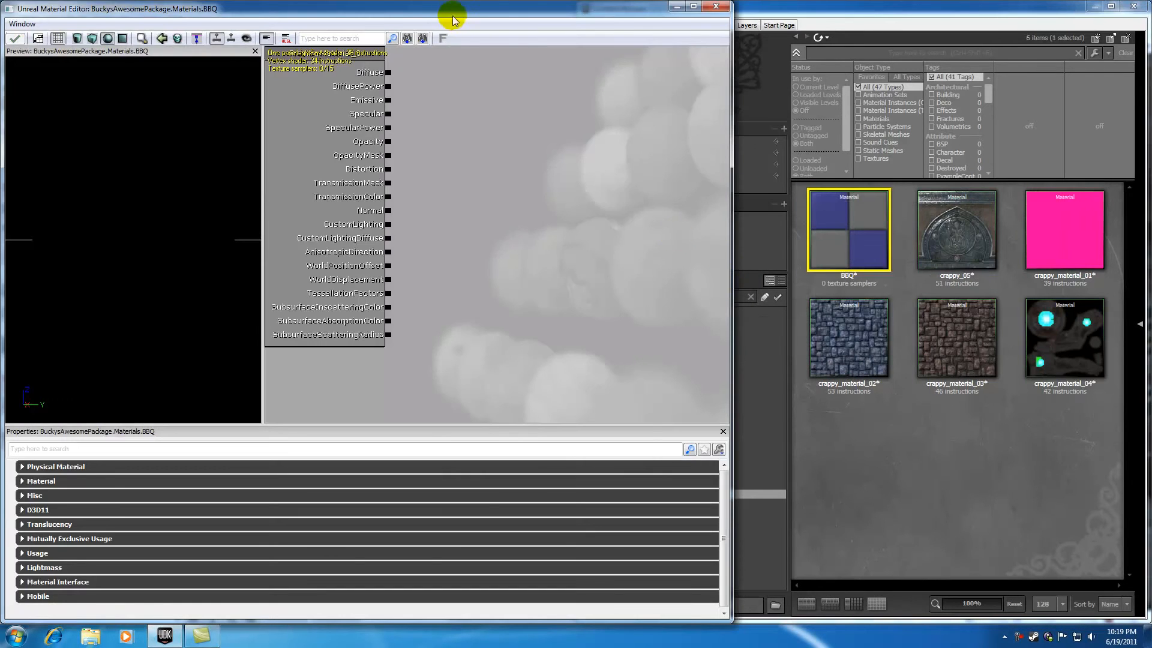
# Step: Add a VectorParameter node to the BBQ material and connect its combined output to the Diffuse input
pyautogui.moveTo(453, 20); pyautogui.dragTo(1032, 21)
pyautogui.moveTo(841, 8); pyautogui.dragTo(585, 15)
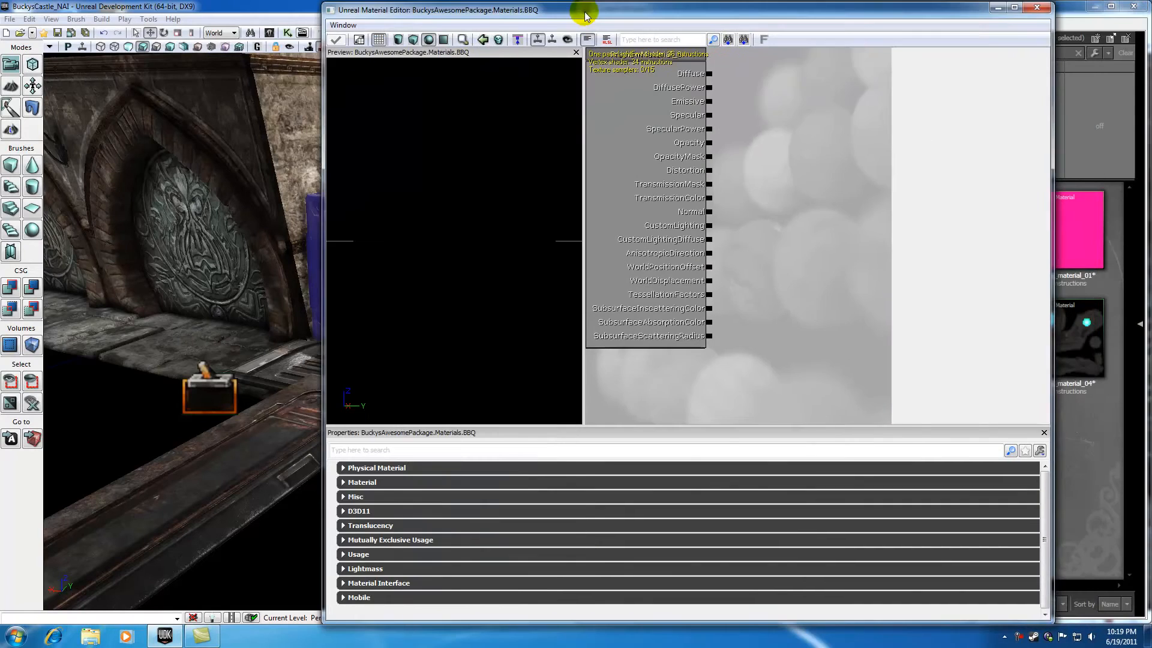
pyautogui.doubleClick(584, 13)
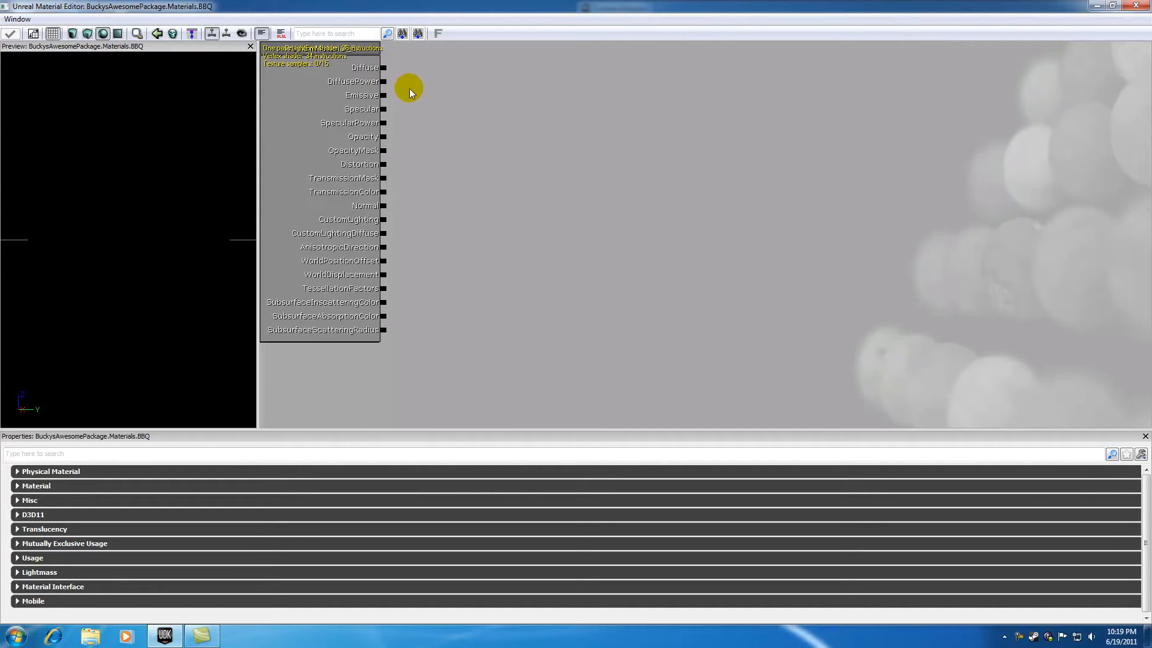
pyautogui.rightClick(471, 110)
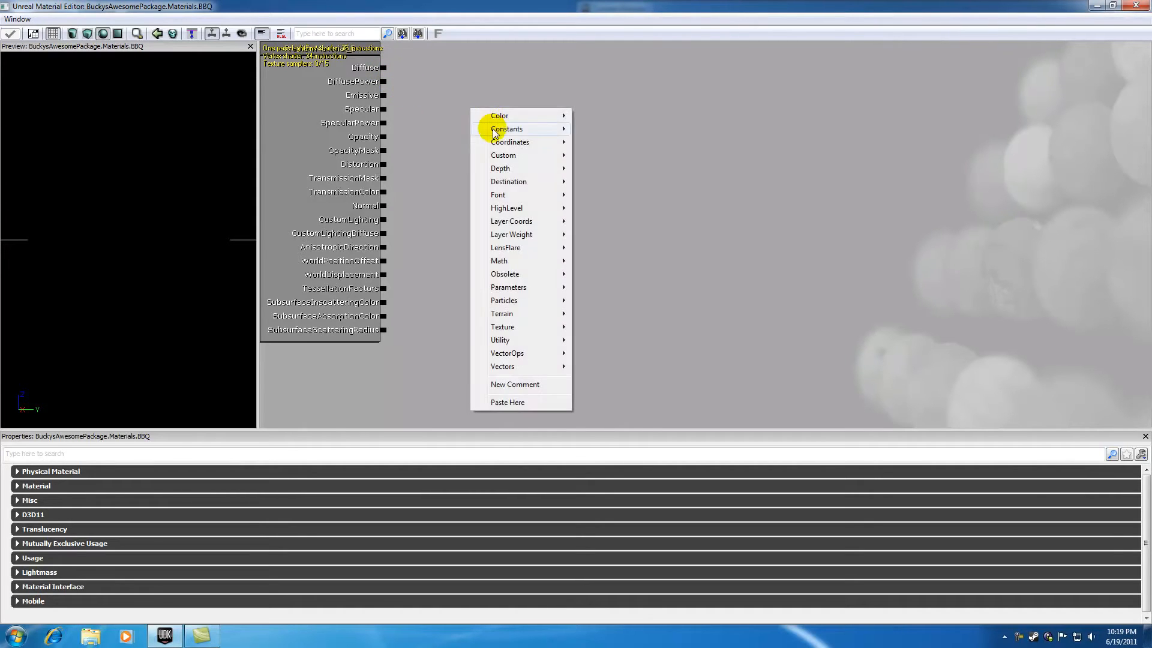
pyautogui.moveTo(507, 293)
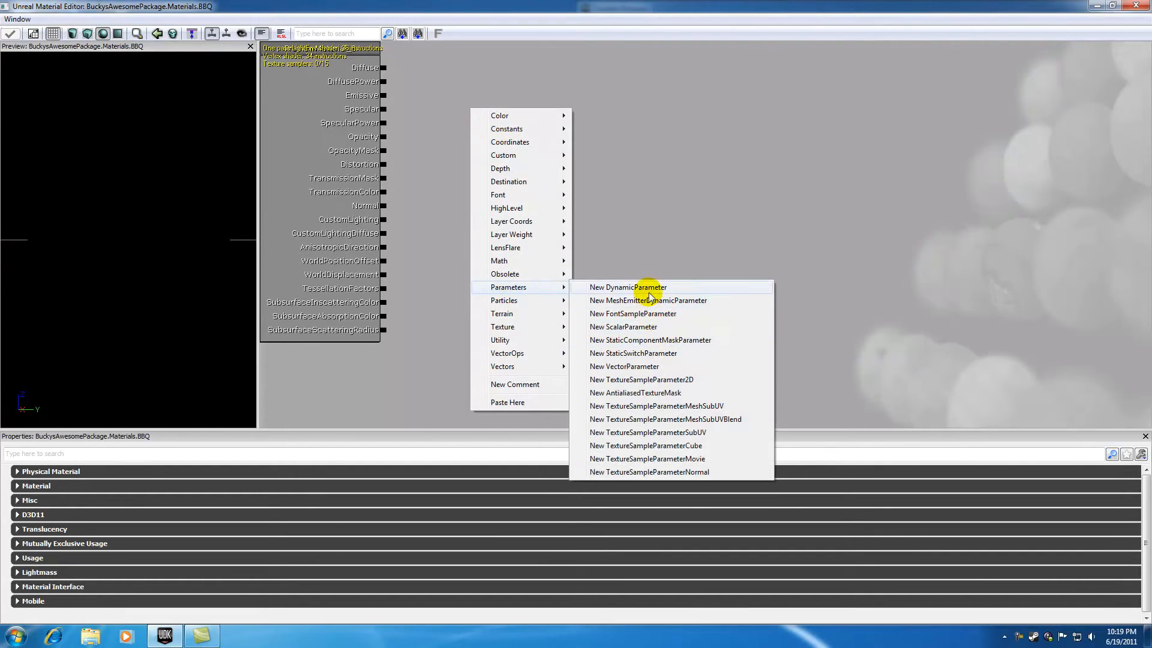
pyautogui.click(628, 366)
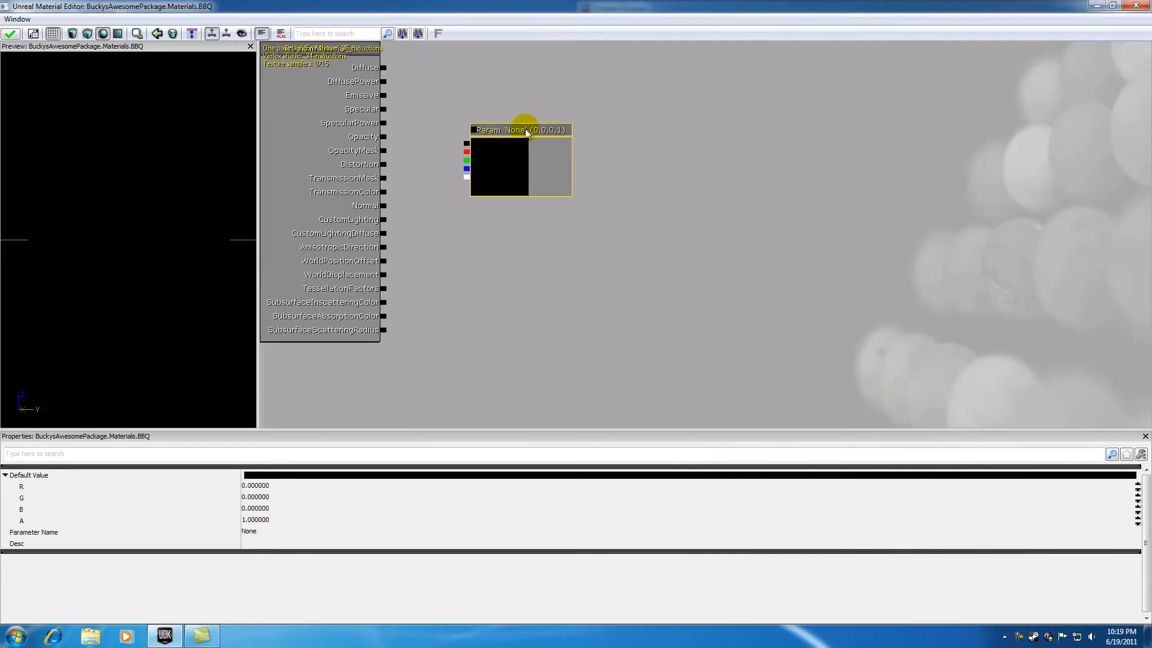
pyautogui.moveTo(430, 103); pyautogui.dragTo(457, 150)
pyautogui.keyDown('ctrl'); pyautogui.moveTo(517, 176); pyautogui.dragTo(413, 117); pyautogui.keyUp('ctrl')
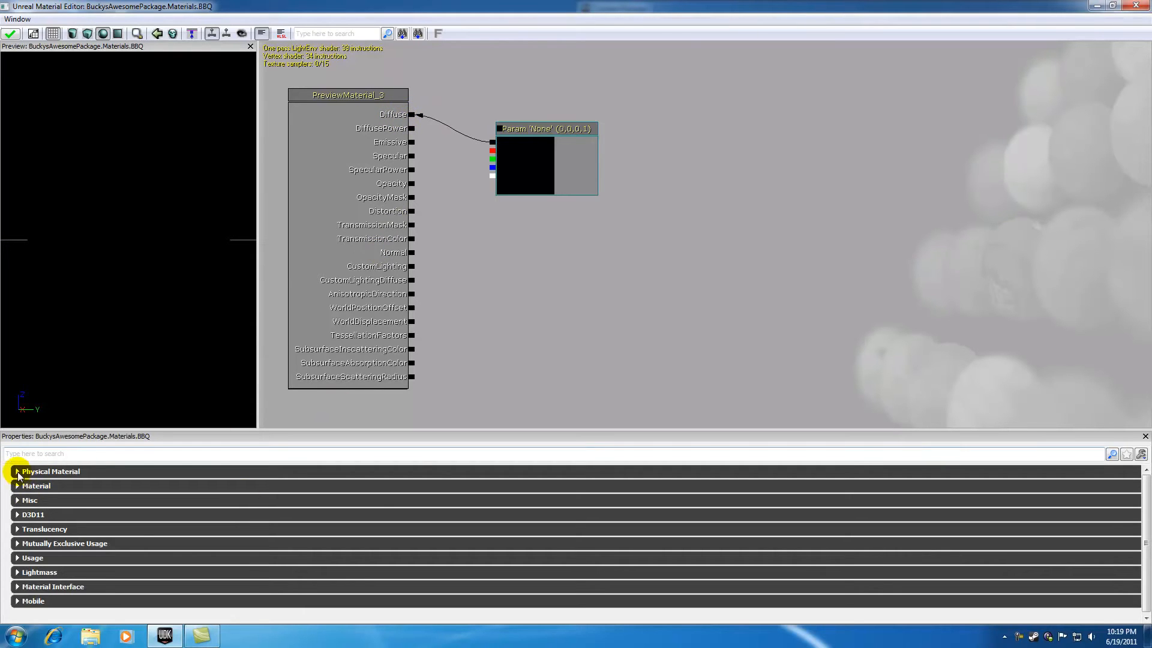
# Step: Set the vector parameter's default R value to 1 to make the material red
pyautogui.click(537, 131)
pyautogui.click(262, 486)
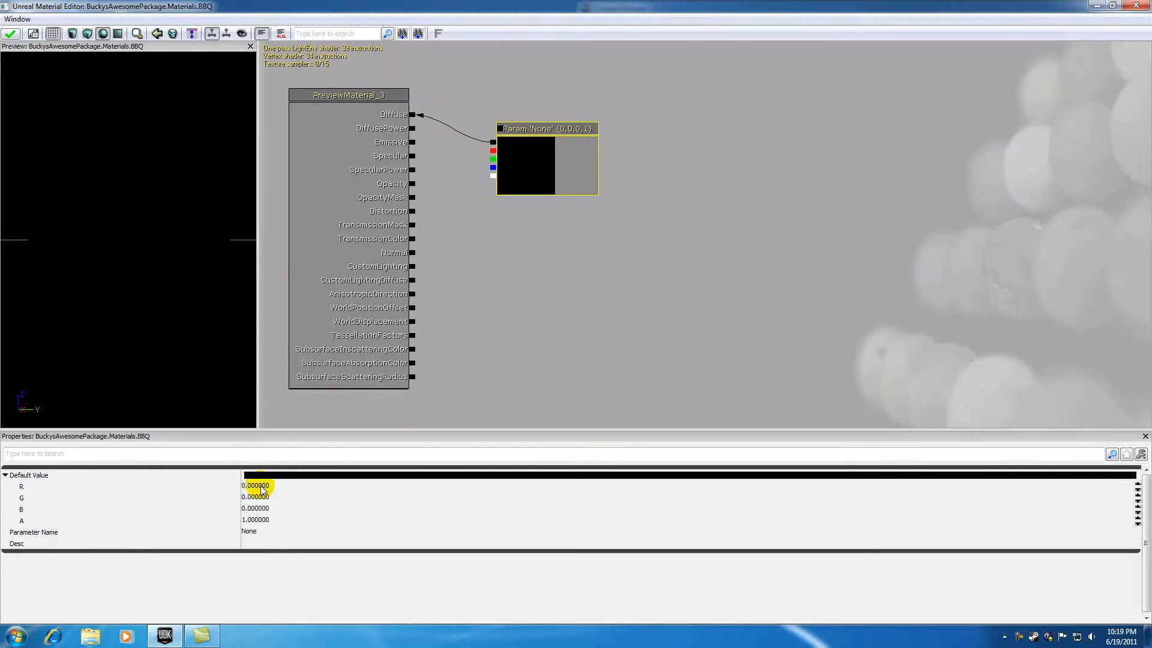
pyautogui.write('1')
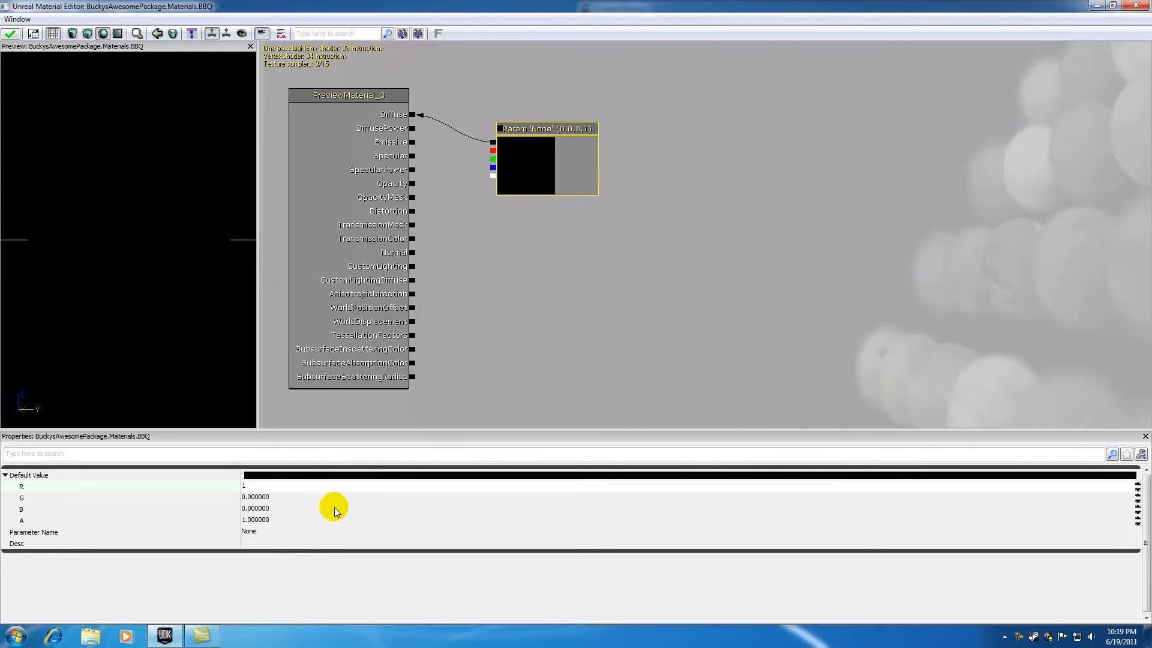
pyautogui.click(495, 331)
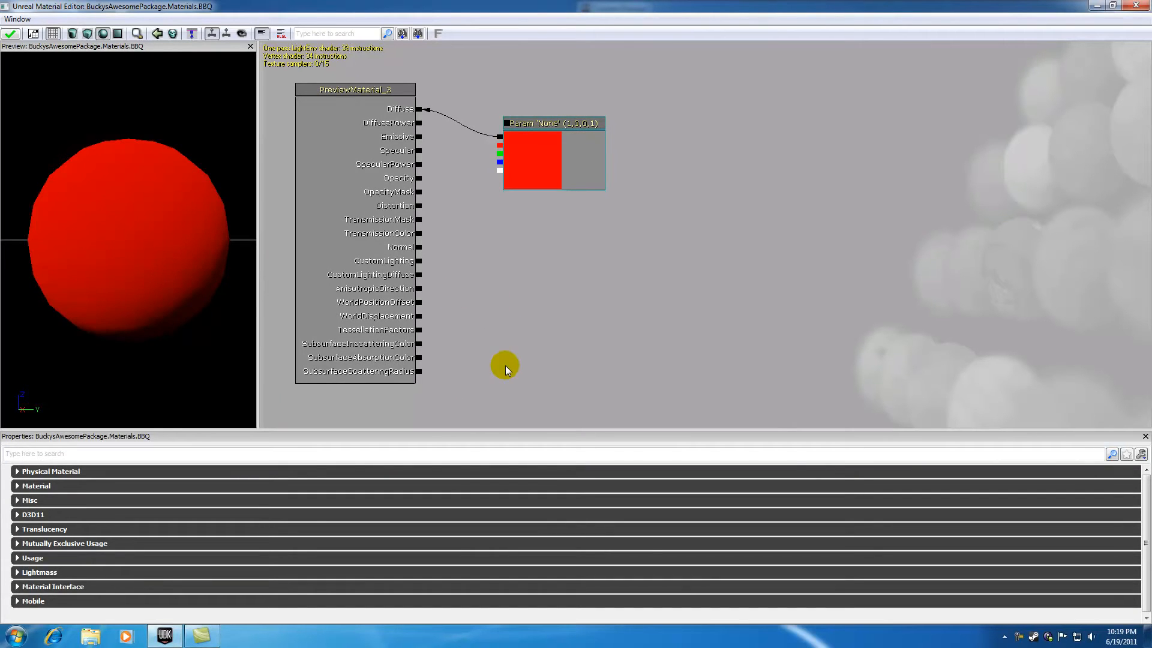
# Step: Name the red vector parameter DoorsMainColor
pyautogui.click(529, 124)
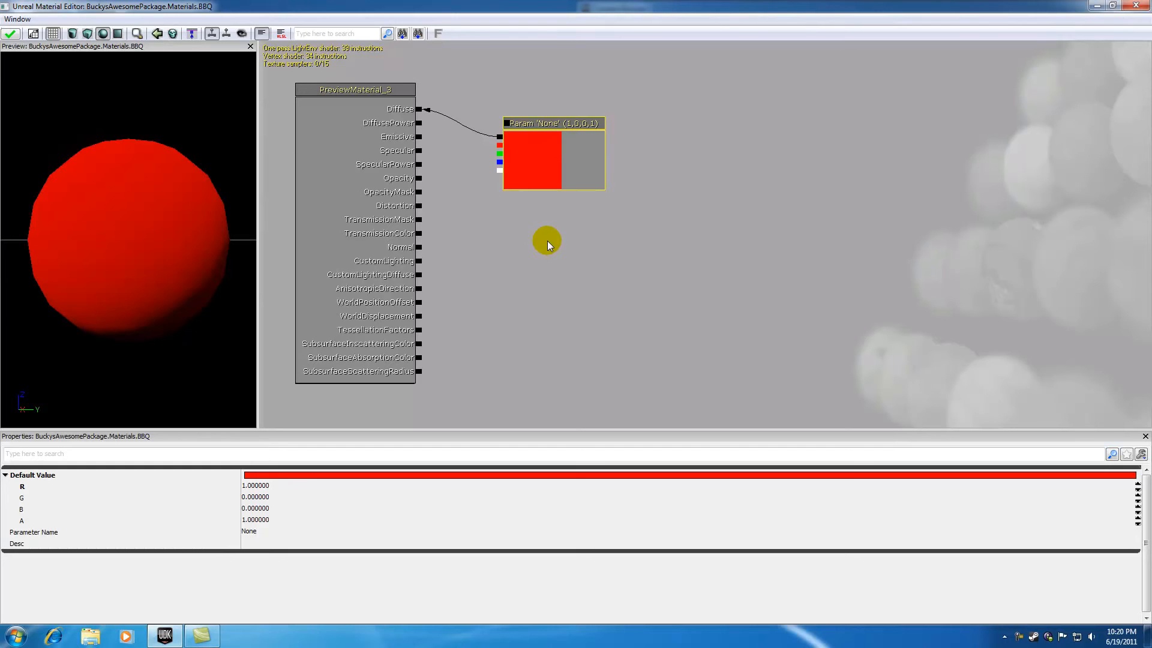
pyautogui.click(251, 531)
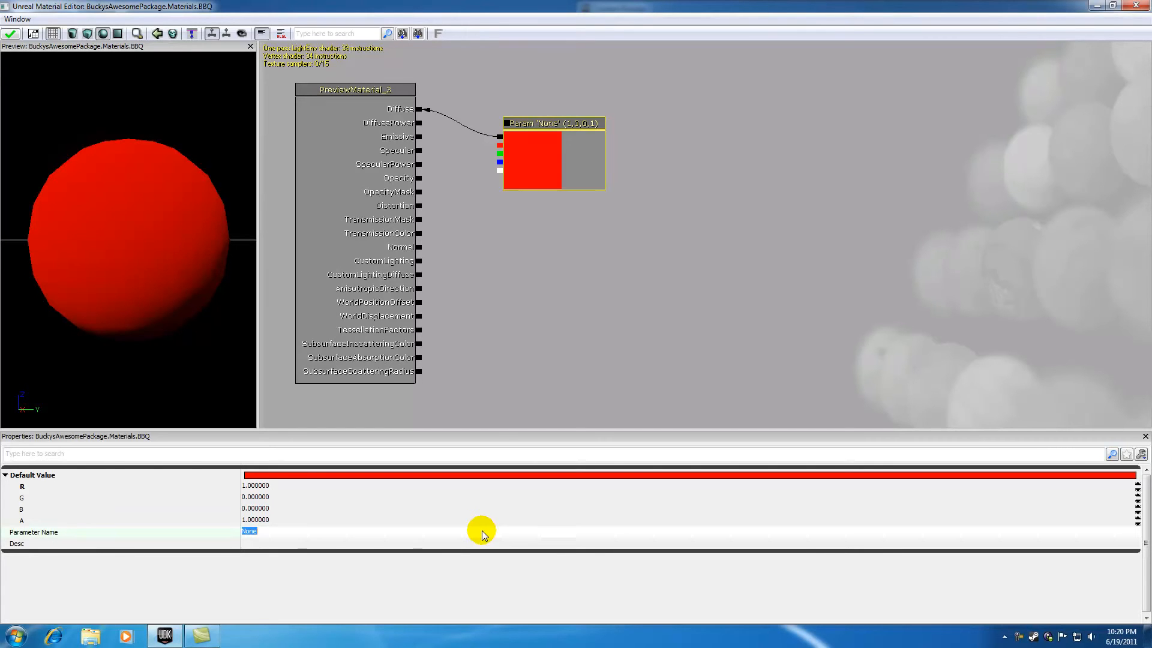
pyautogui.write('DoorMai')
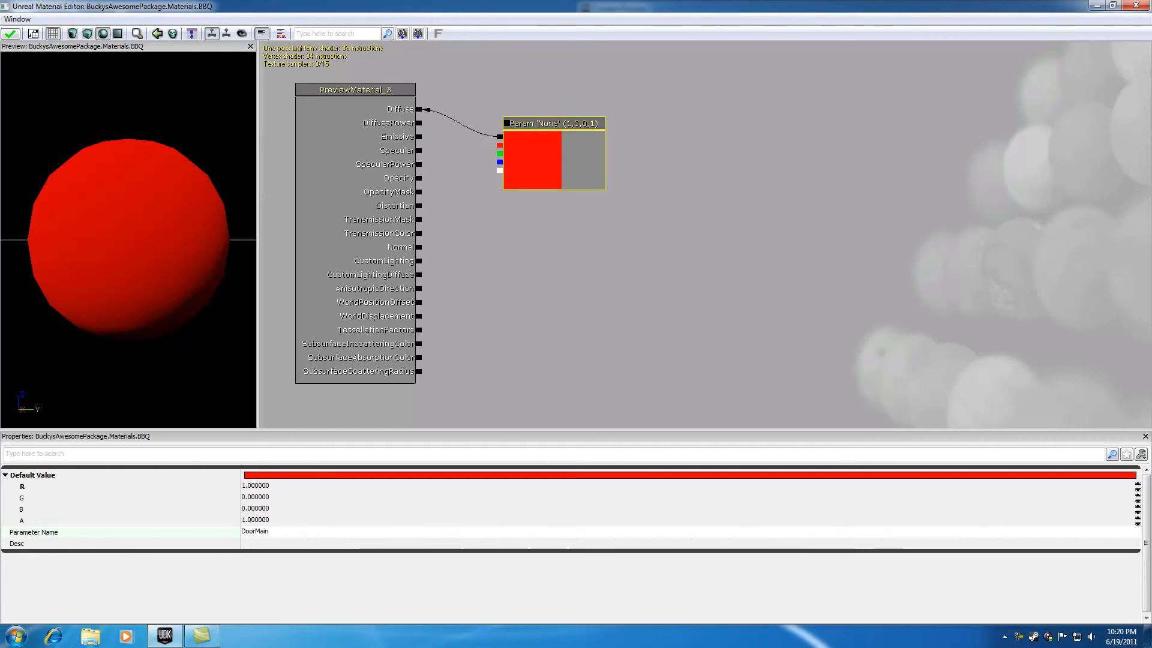
pyautogui.press('BackSpace')
pyautogui.press('BackSpace')
pyautogui.write('sMainColo')
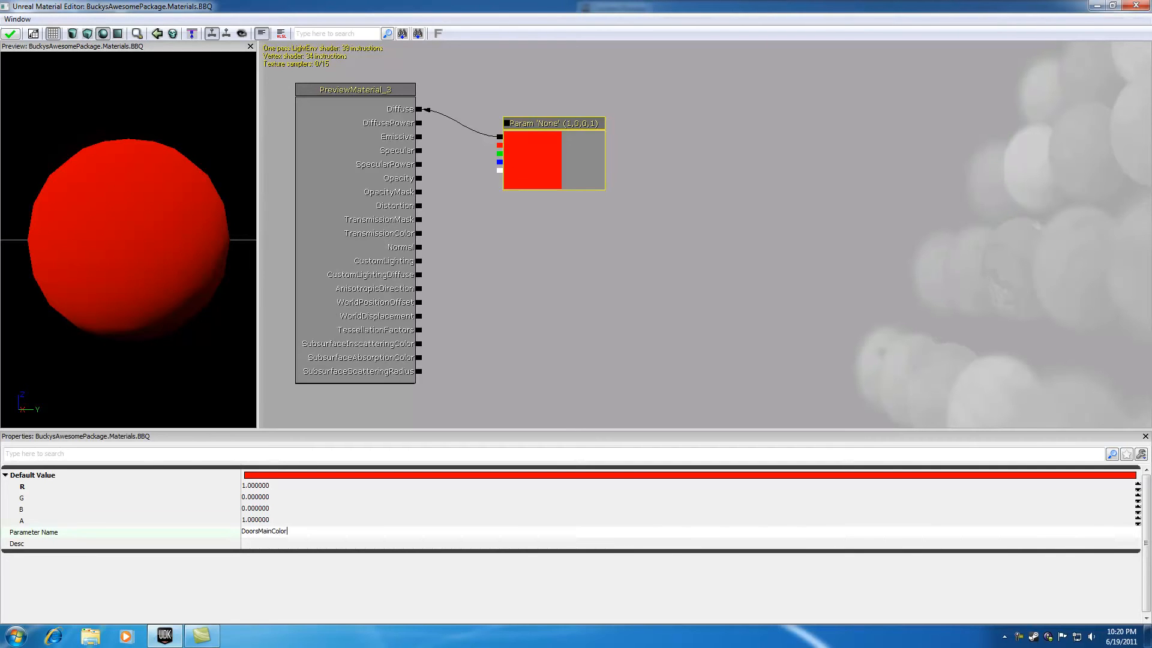
pyautogui.write('r')
pyautogui.click(556, 334)
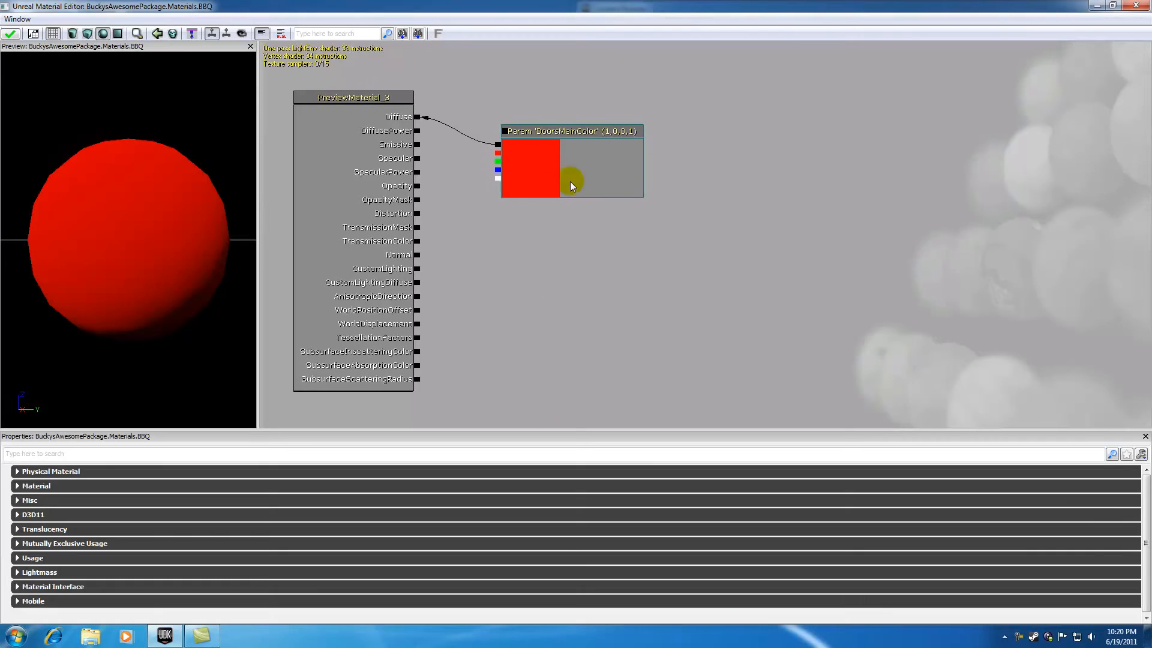
# Step: Apply the changes to the BBQ material and close its editor
pyautogui.click(550, 133)
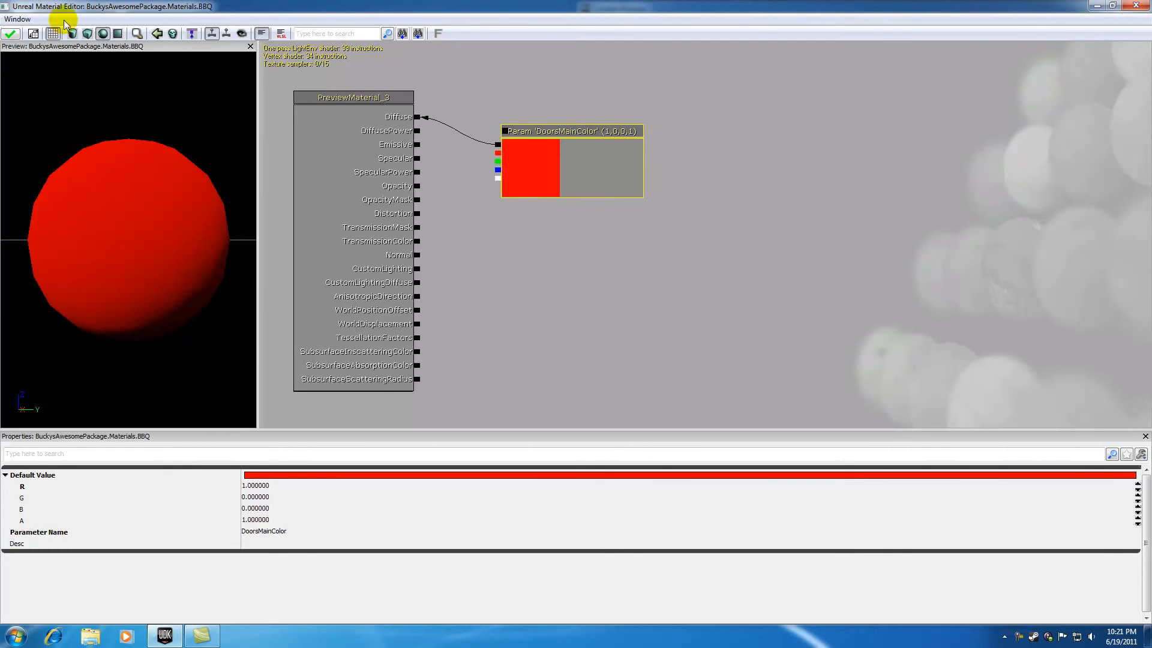
pyautogui.click(10, 34)
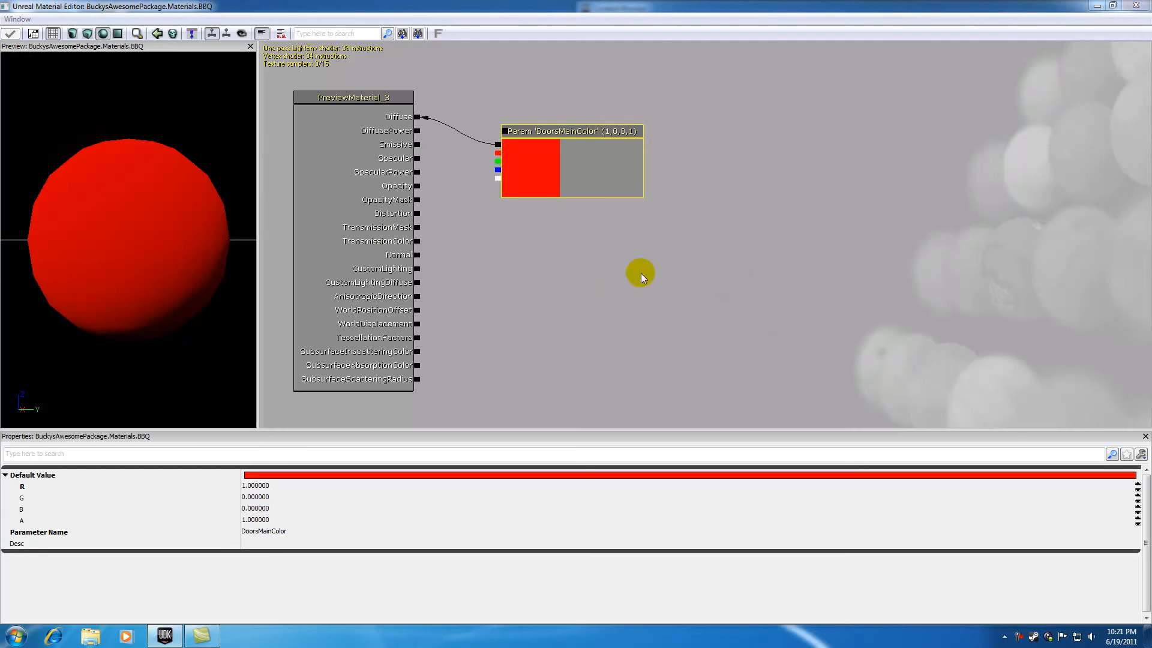
pyautogui.click(1136, 5)
# Step: Create the constant material instance BBQ_INST from the BBQ material and close the instance editor
pyautogui.moveTo(847, 240)
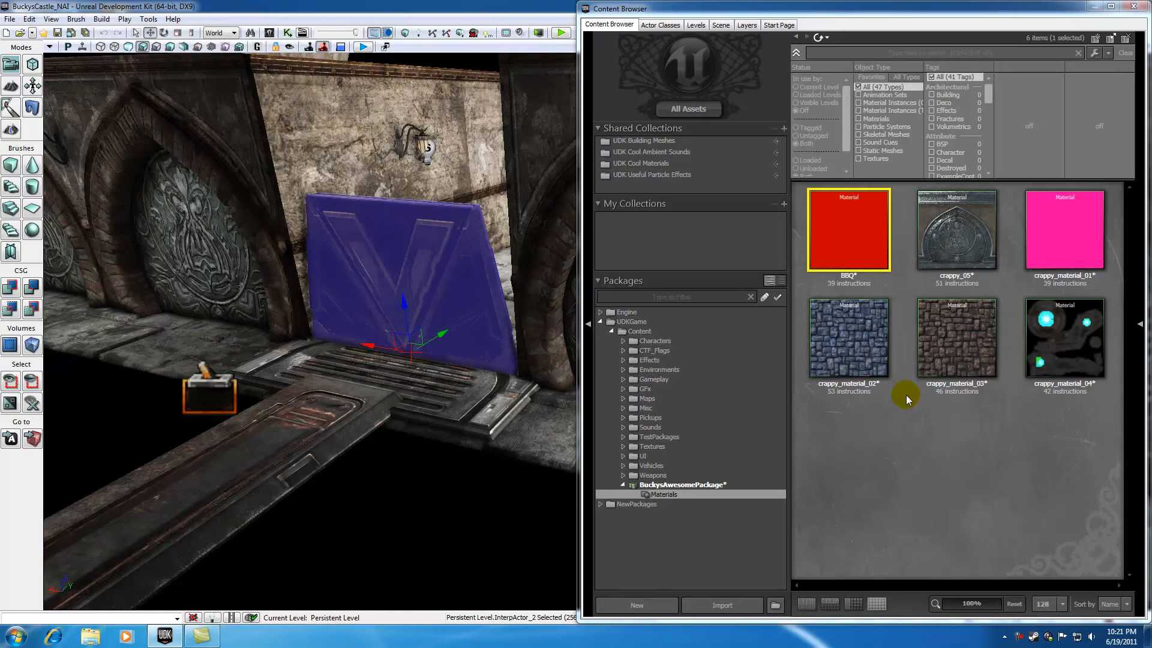
pyautogui.rightClick(841, 227)
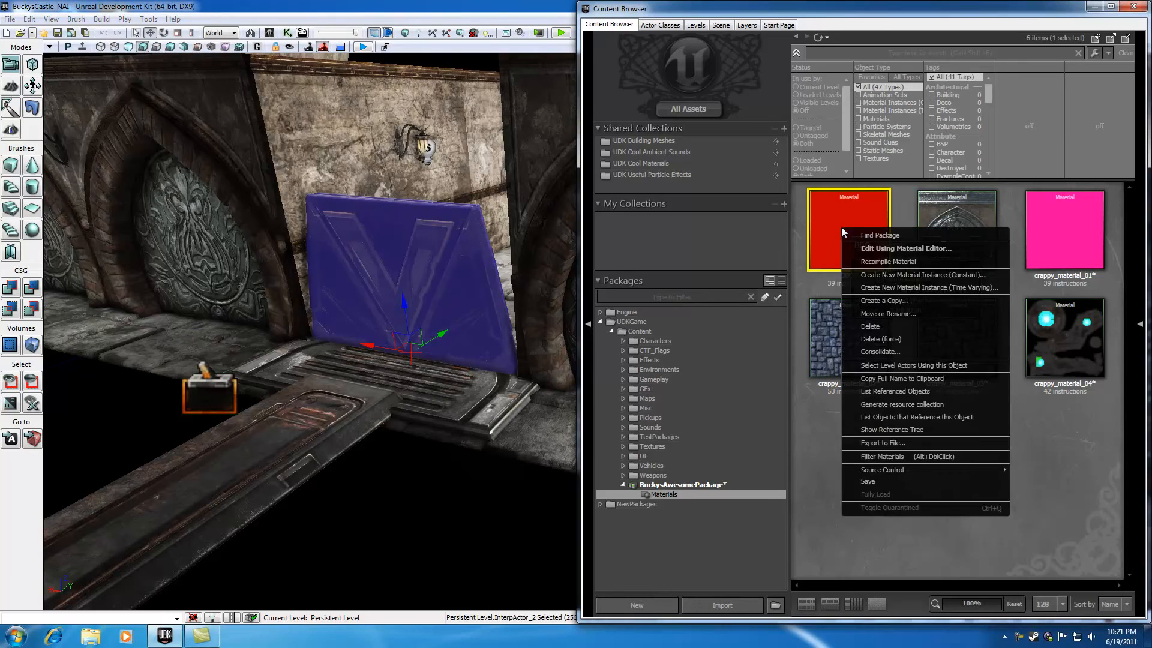
pyautogui.click(902, 276)
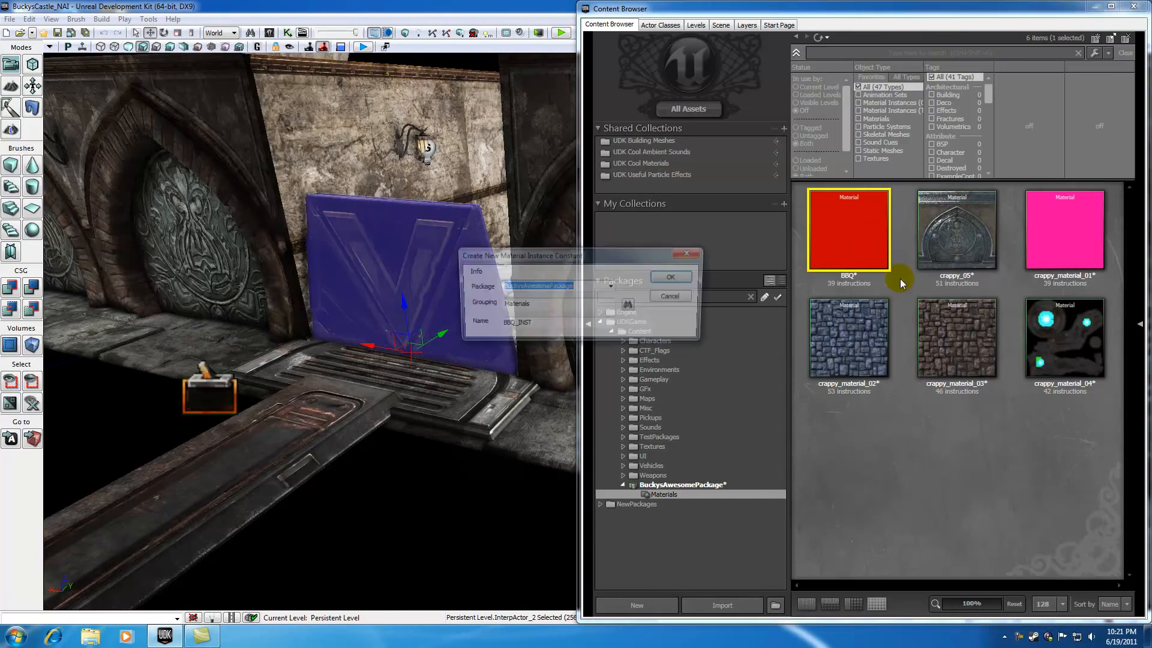
pyautogui.moveTo(534, 326)
pyautogui.mouseDown()
pyautogui.moveTo(488, 322)
pyautogui.moveTo(512, 324)
pyautogui.mouseUp()
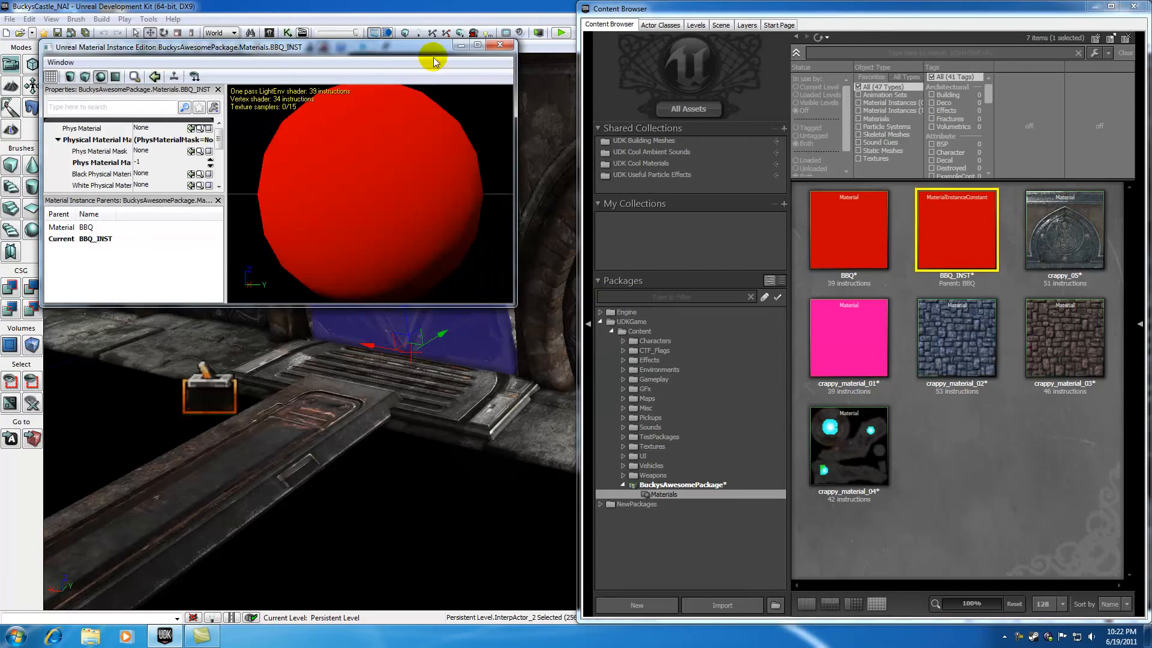
pyautogui.click(500, 44)
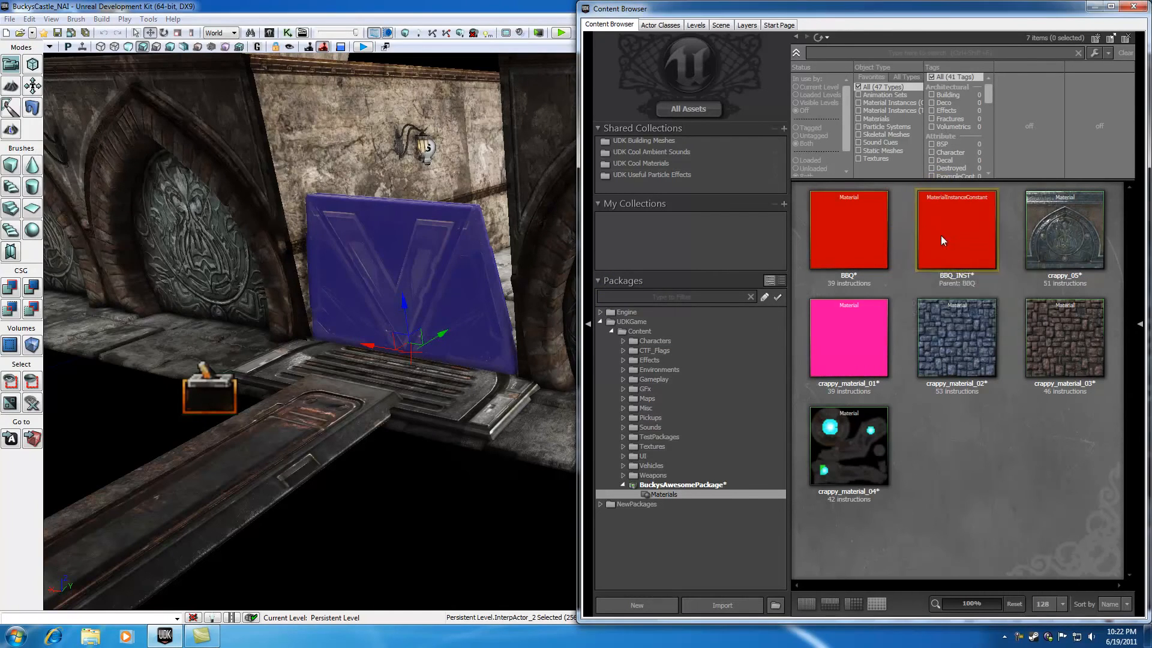
# Step: Apply the BBQ_INST material instance to the door with the V-shaped relief and deselect the door
pyautogui.click(857, 229)
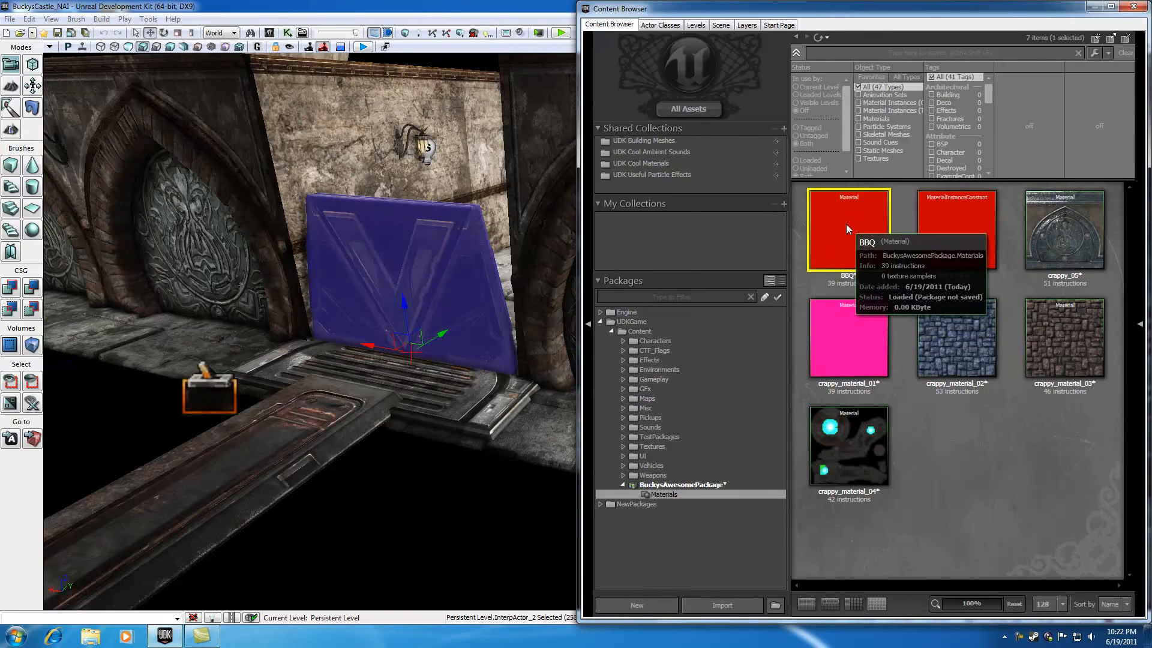
pyautogui.click(977, 237)
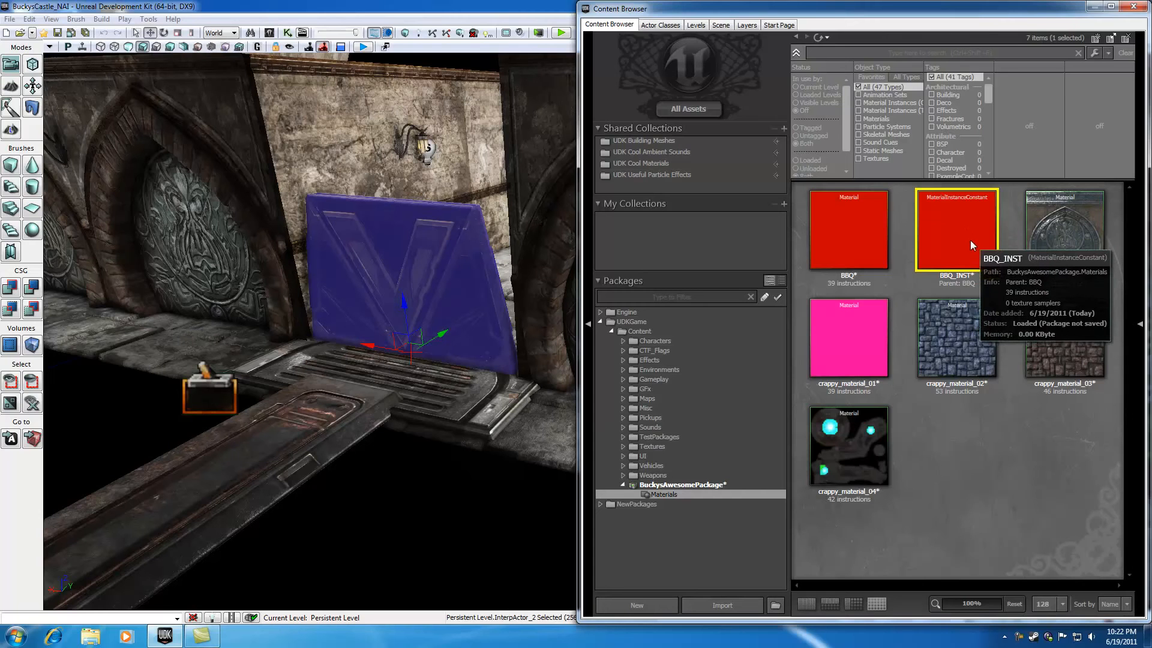
pyautogui.click(438, 61)
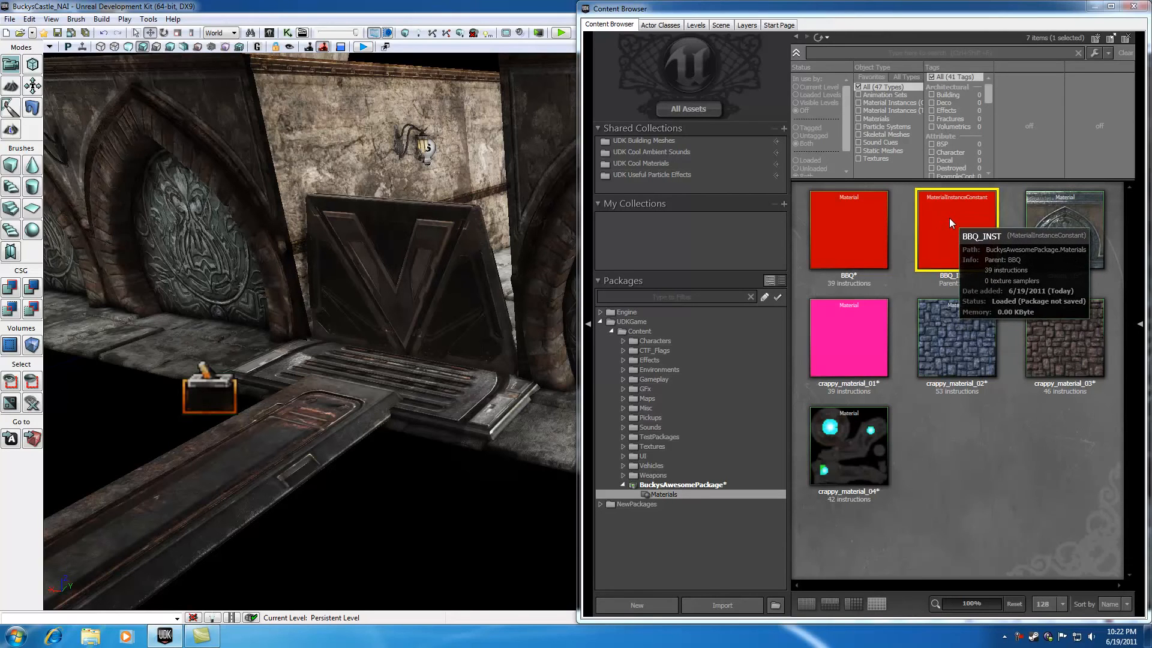
pyautogui.click(429, 277)
pyautogui.moveTo(958, 268); pyautogui.dragTo(409, 281)
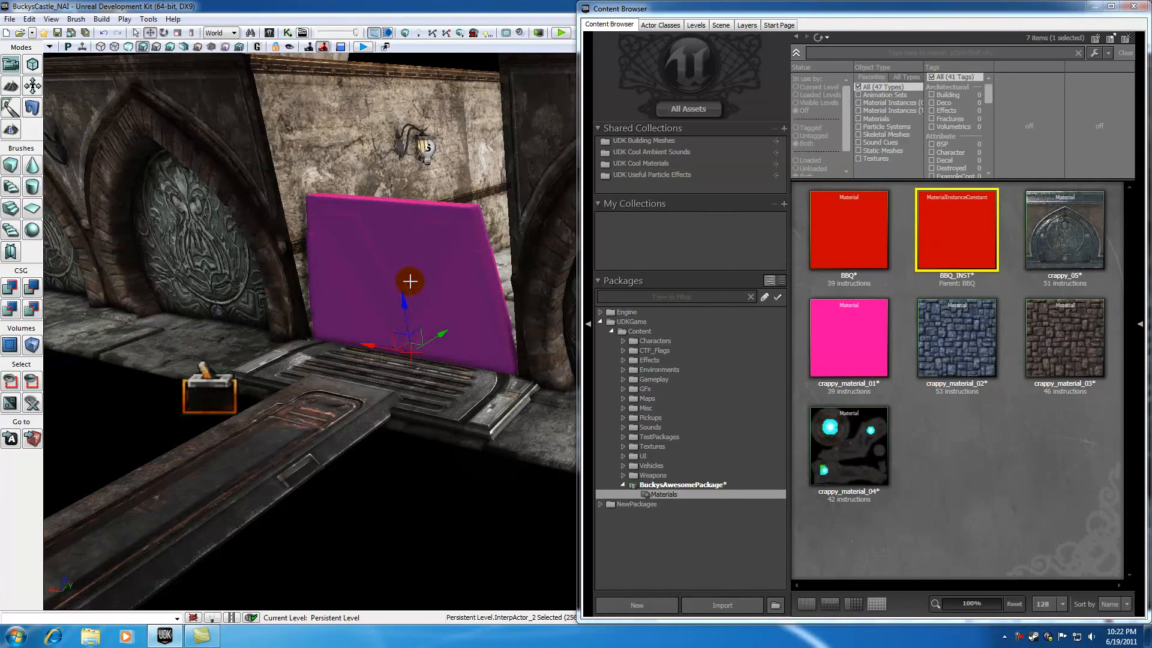
pyautogui.press('Escape')
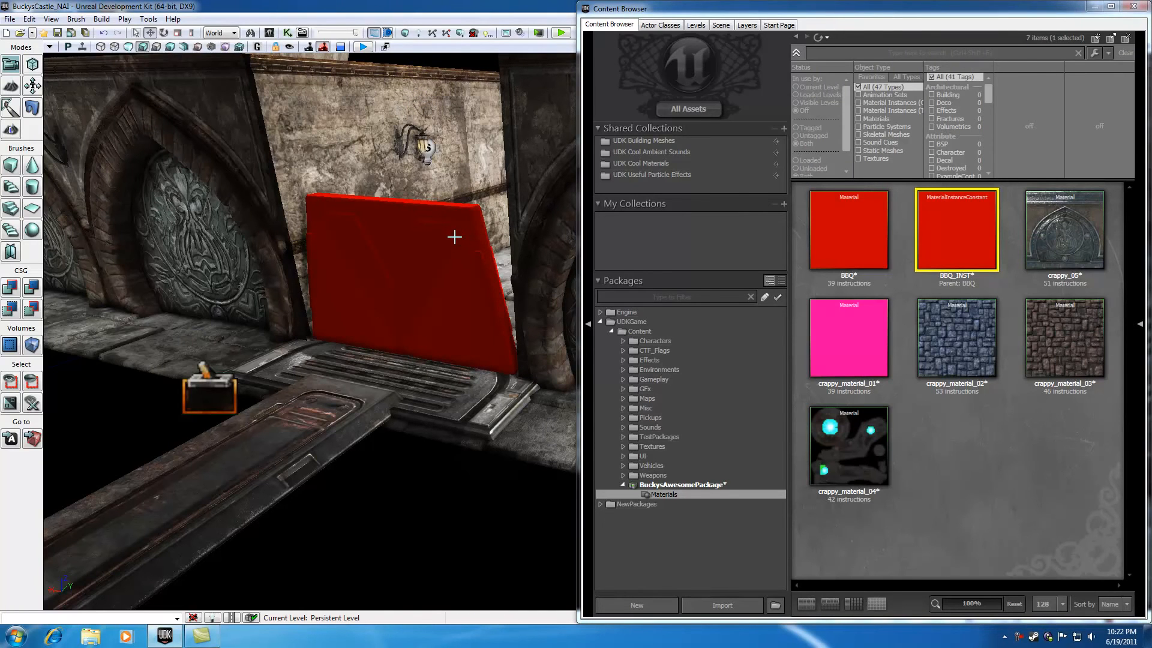
# Step: Save BuckysAwesomePackage with the new material and its instance
pyautogui.click(694, 485)
pyautogui.rightClick(693, 484)
pyautogui.click(703, 491)
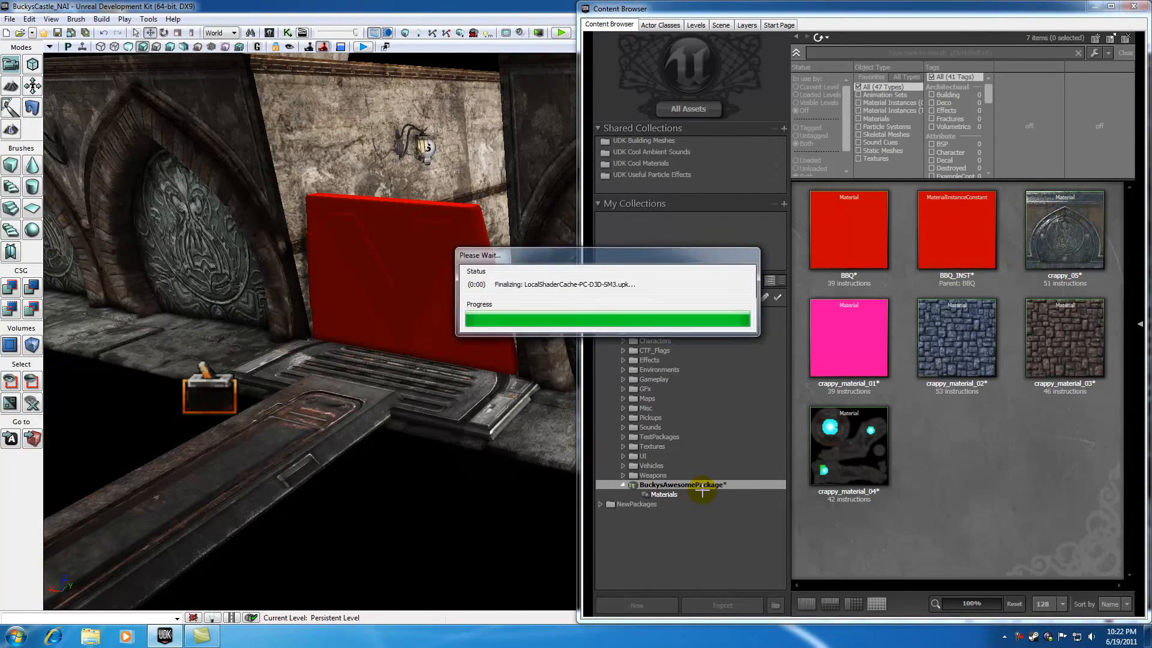
pyautogui.rightClick(934, 234)
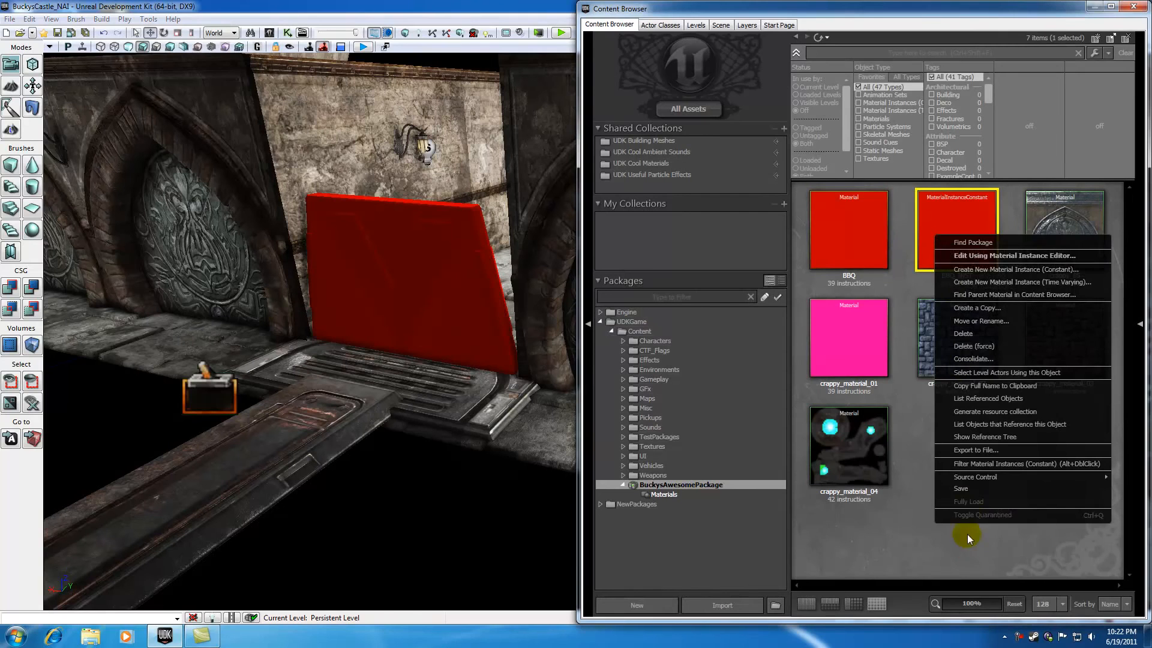
pyautogui.click(911, 511)
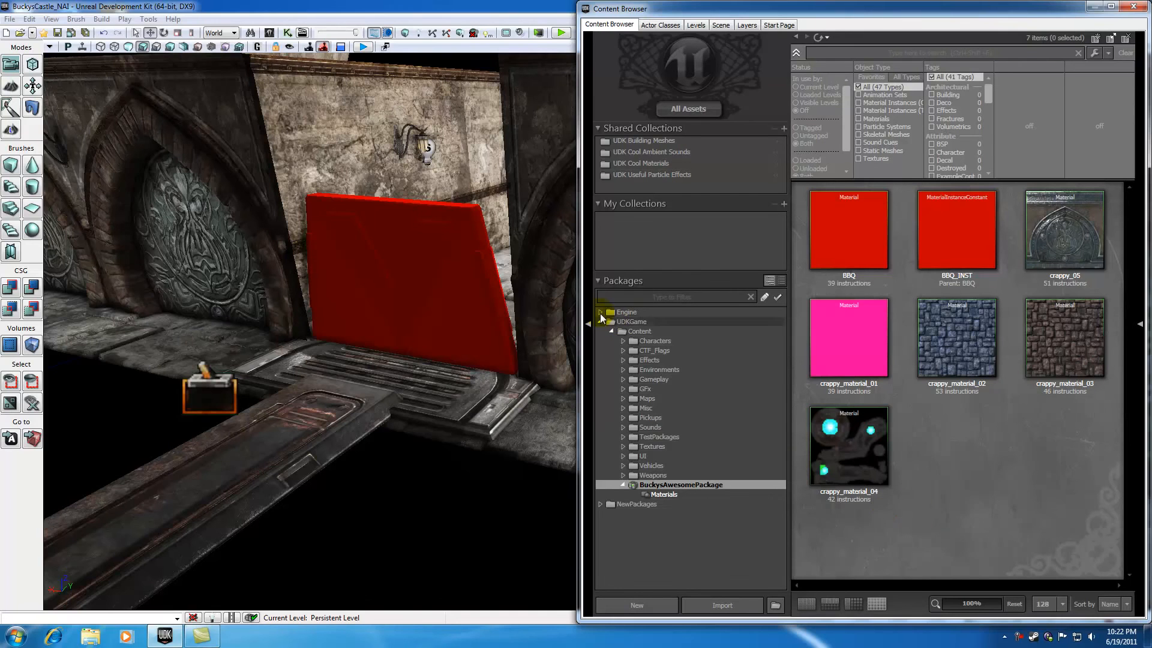
# Step: Open the BBQ material, inspect the DoorsMainColor parameter's properties, and close the material editor
pyautogui.moveTo(474, 465)
pyautogui.mouseDown()
pyautogui.moveTo(506, 384)
pyautogui.moveTo(479, 462)
pyautogui.moveTo(491, 456)
pyautogui.moveTo(474, 465)
pyautogui.mouseUp()
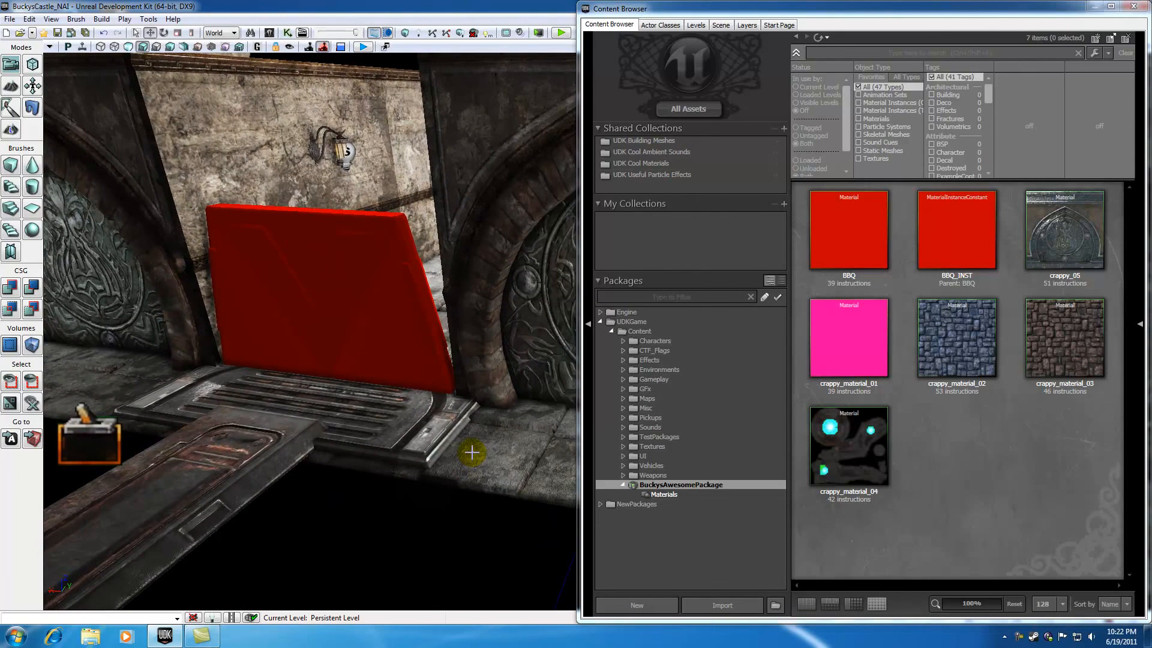
pyautogui.doubleClick(831, 237)
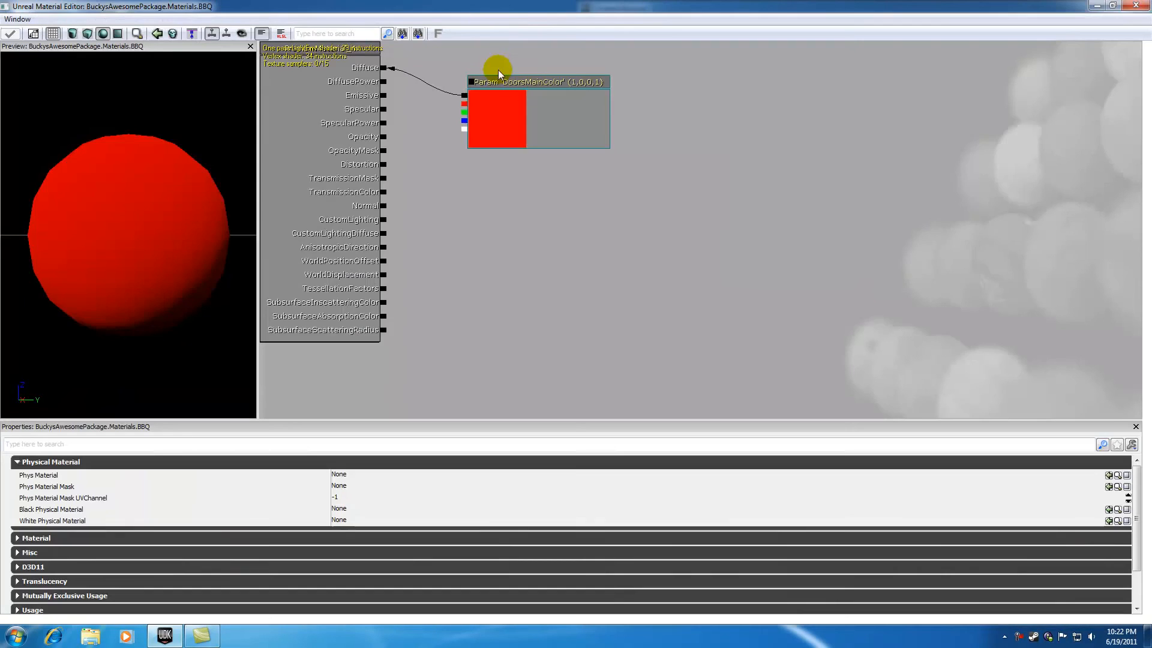
pyautogui.doubleClick(505, 5)
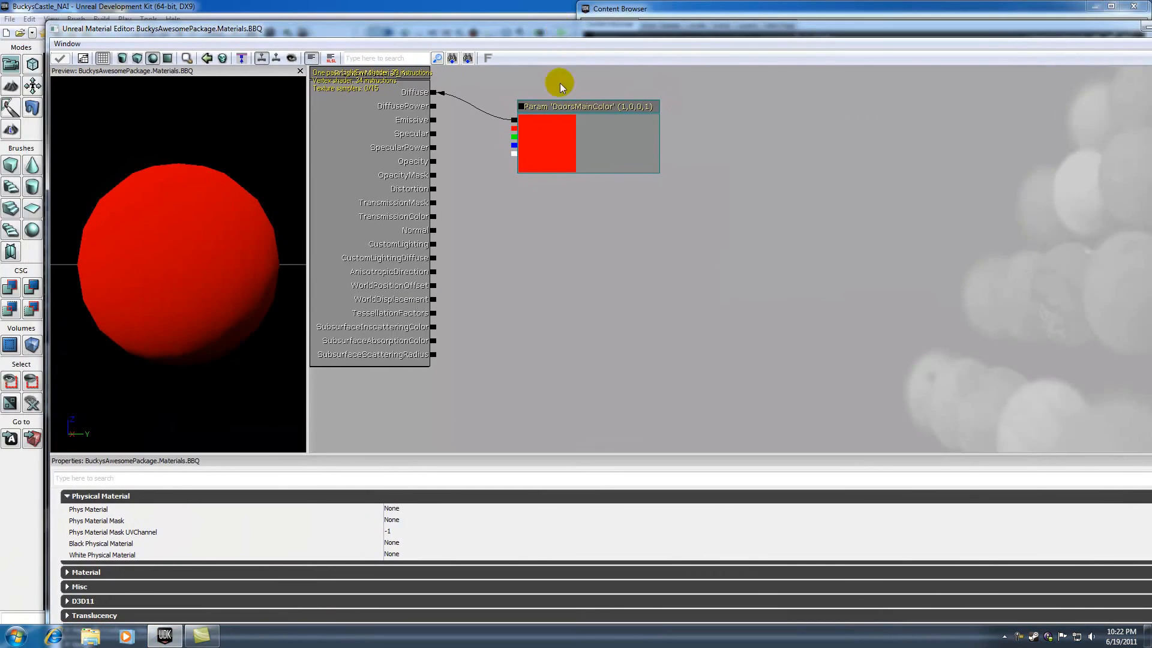
pyautogui.click(587, 109)
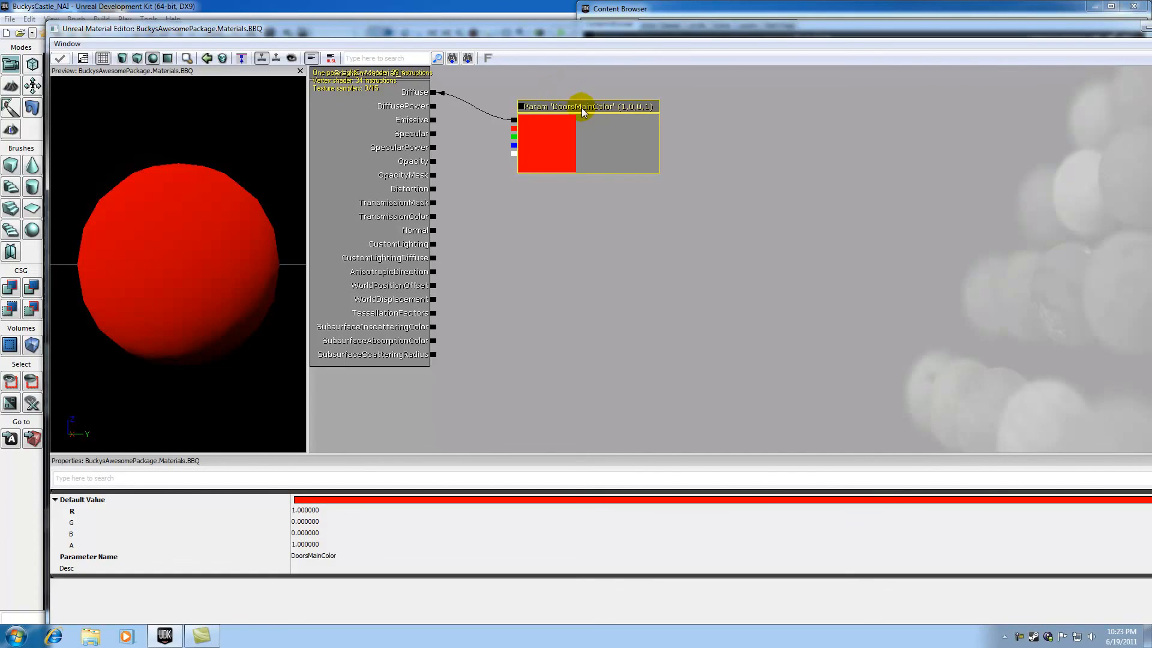
pyautogui.moveTo(952, 25); pyautogui.dragTo(779, 56)
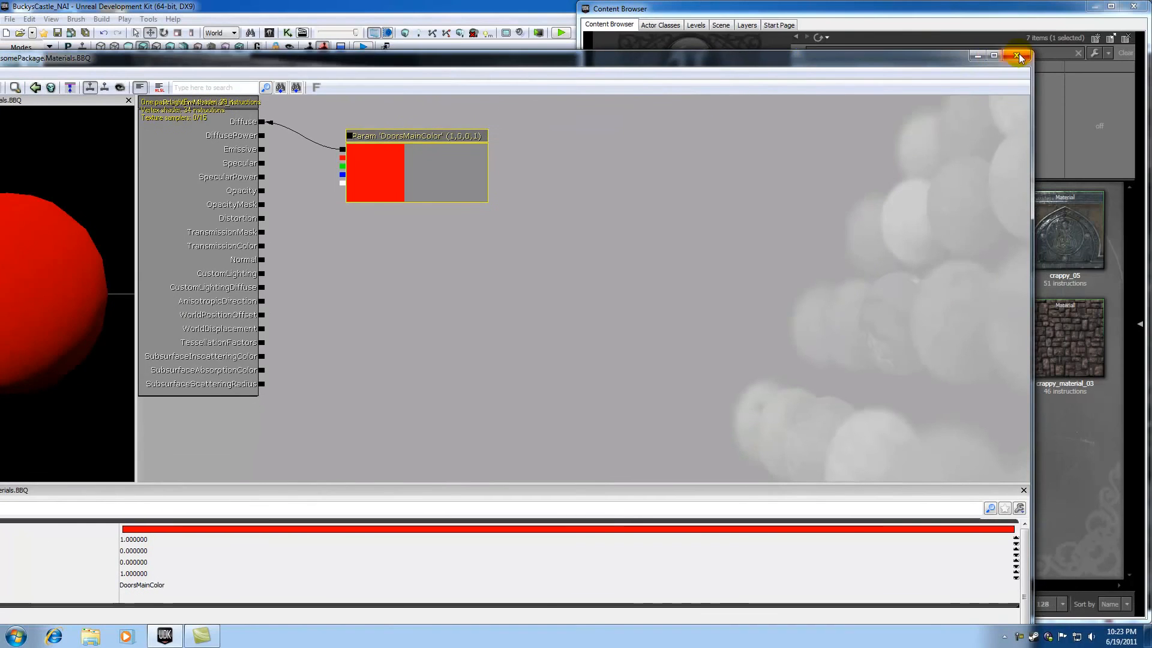
pyautogui.click(1018, 56)
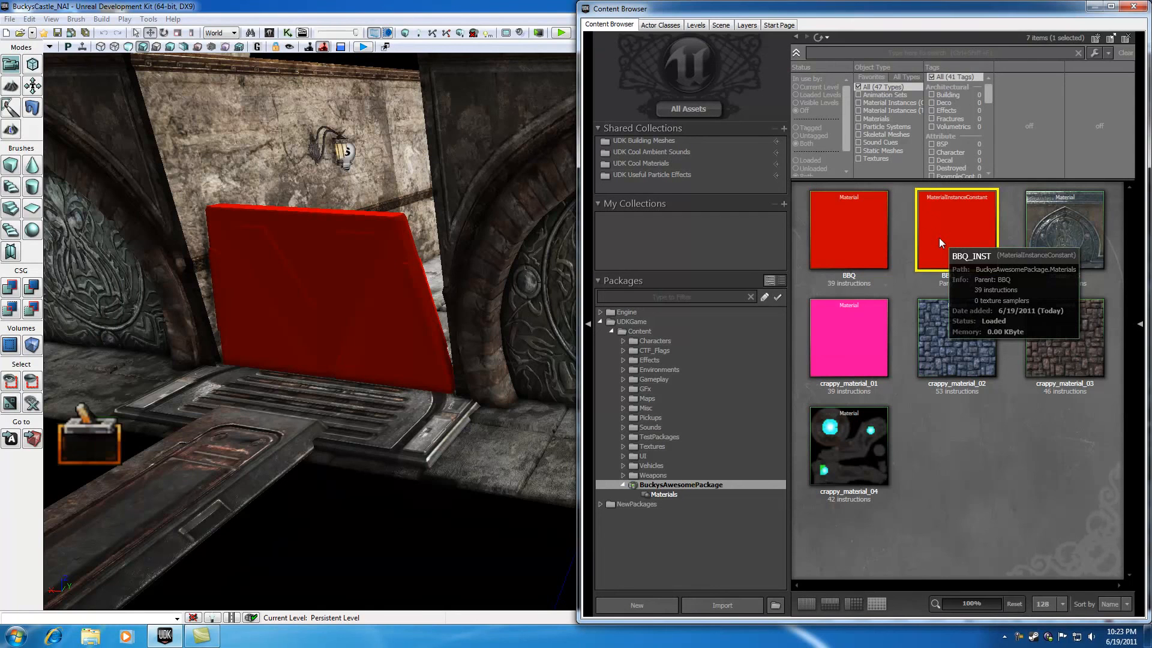
pyautogui.click(854, 226)
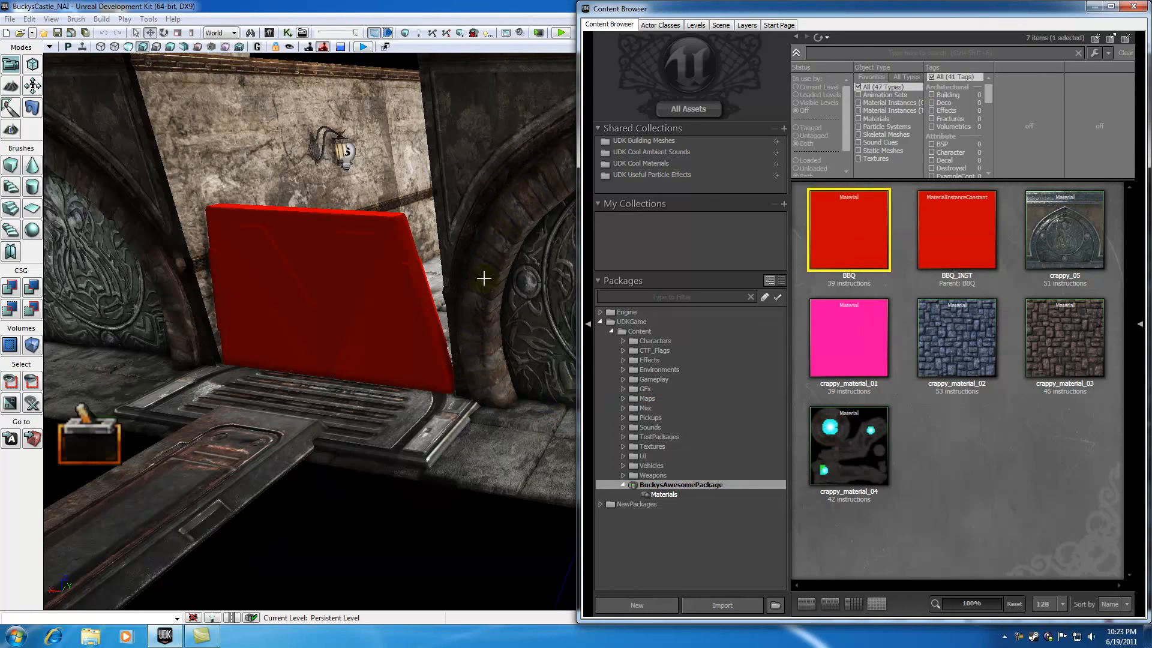
pyautogui.click(965, 238)
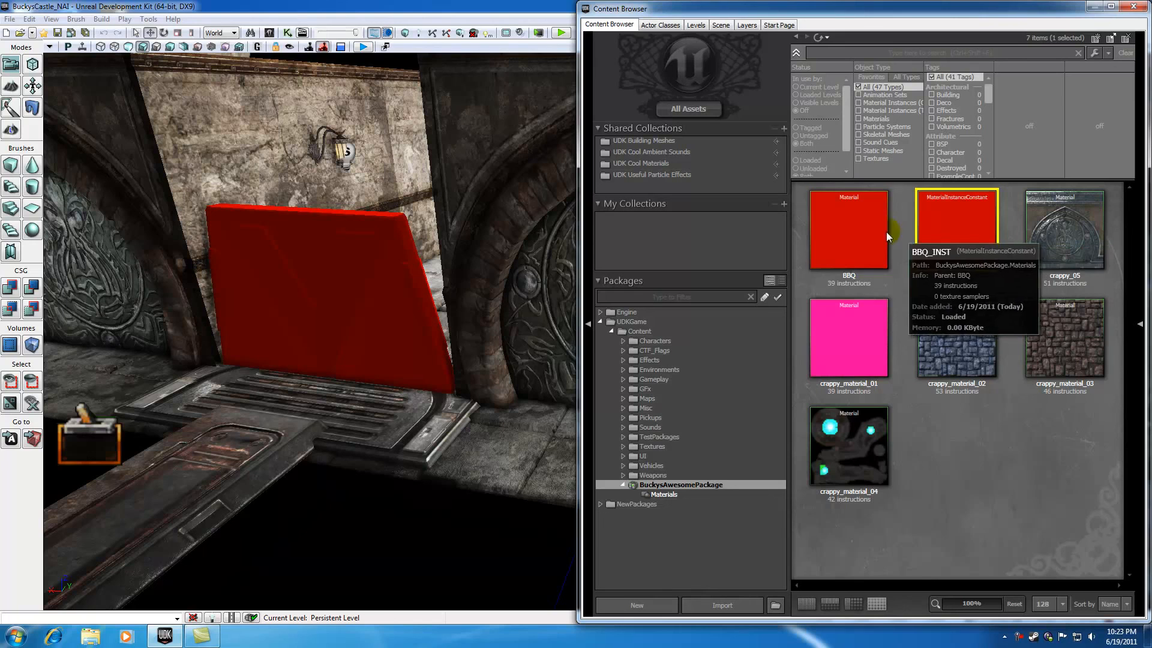
pyautogui.rightClick(846, 230)
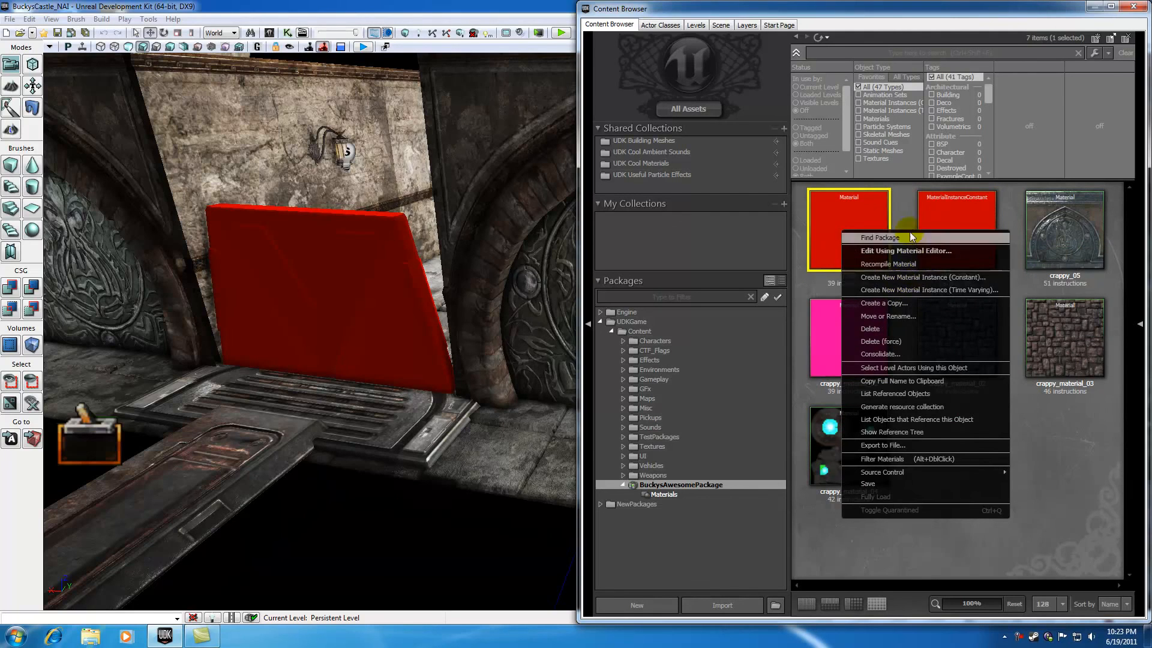
pyautogui.click(364, 294)
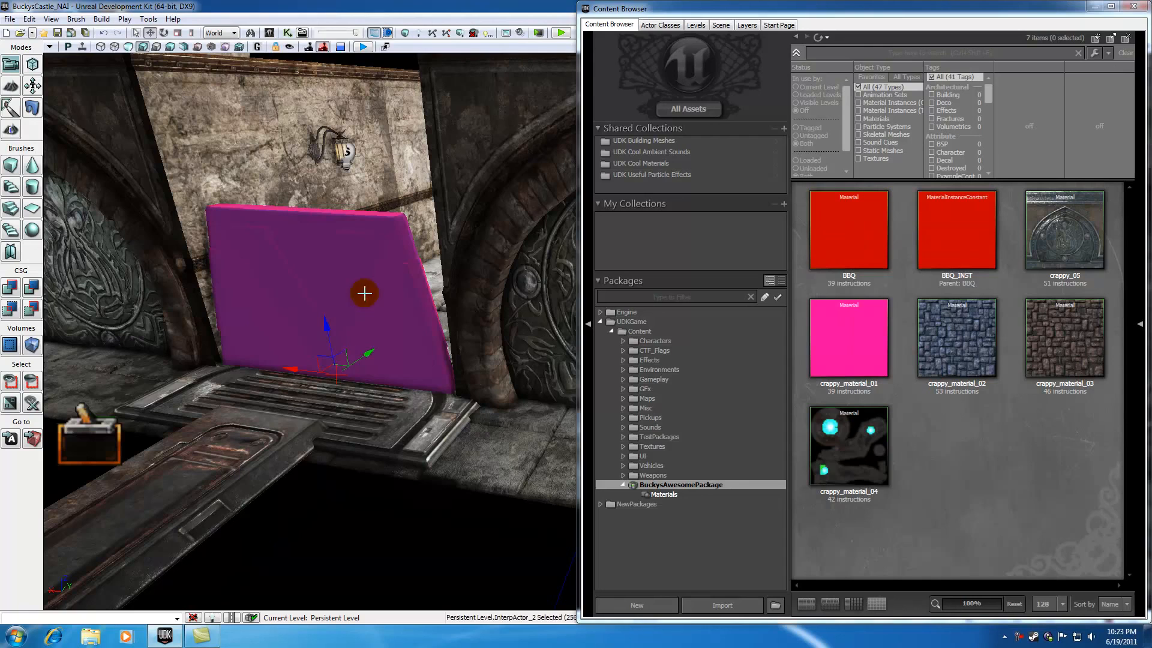
pyautogui.click(333, 66)
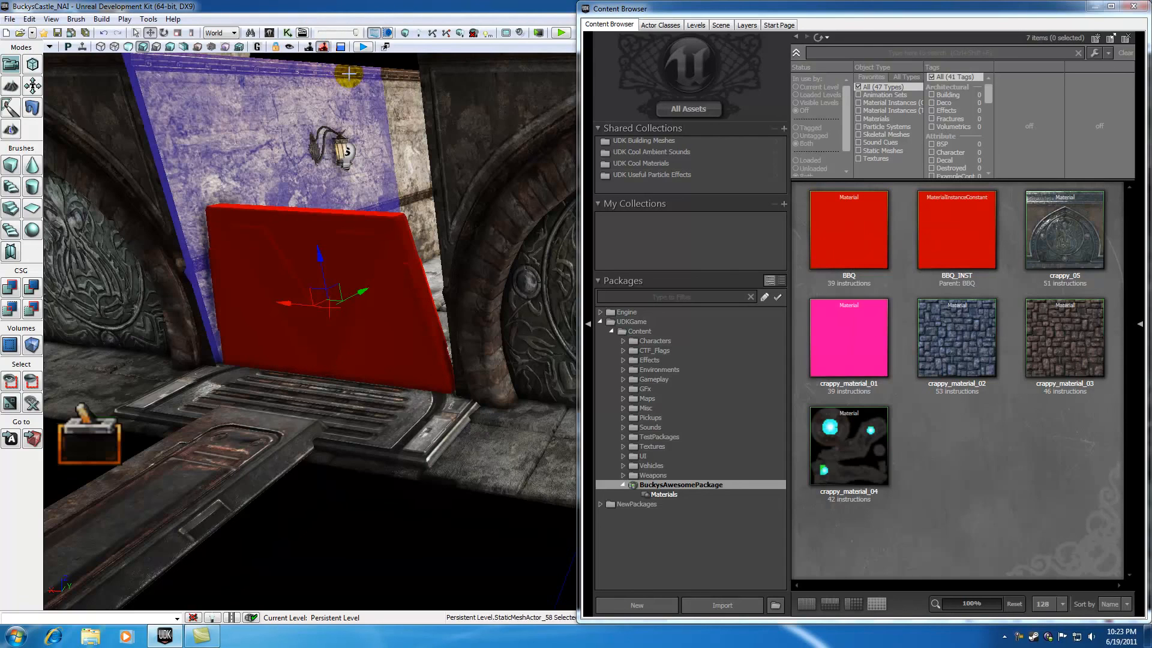
pyautogui.click(391, 64)
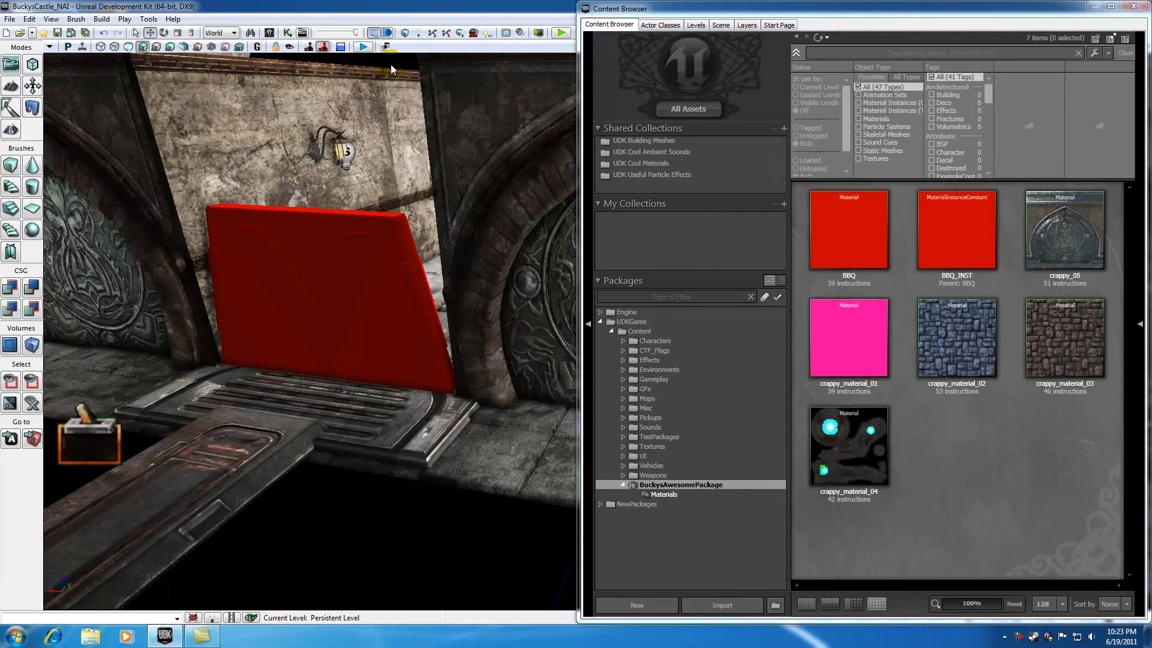